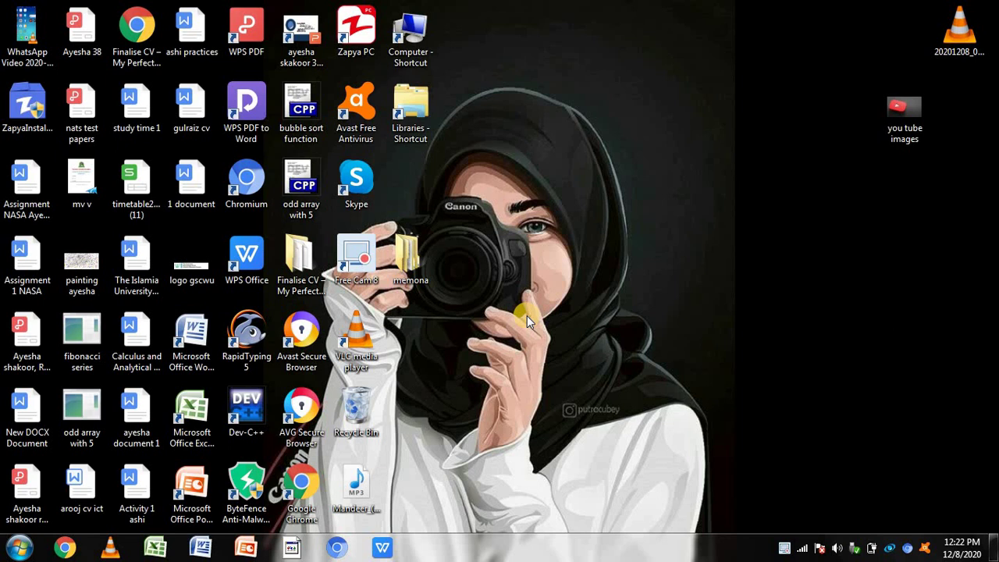
Step: Open YouTube in a maximized Chrome window and start a new video upload
click(60, 545)
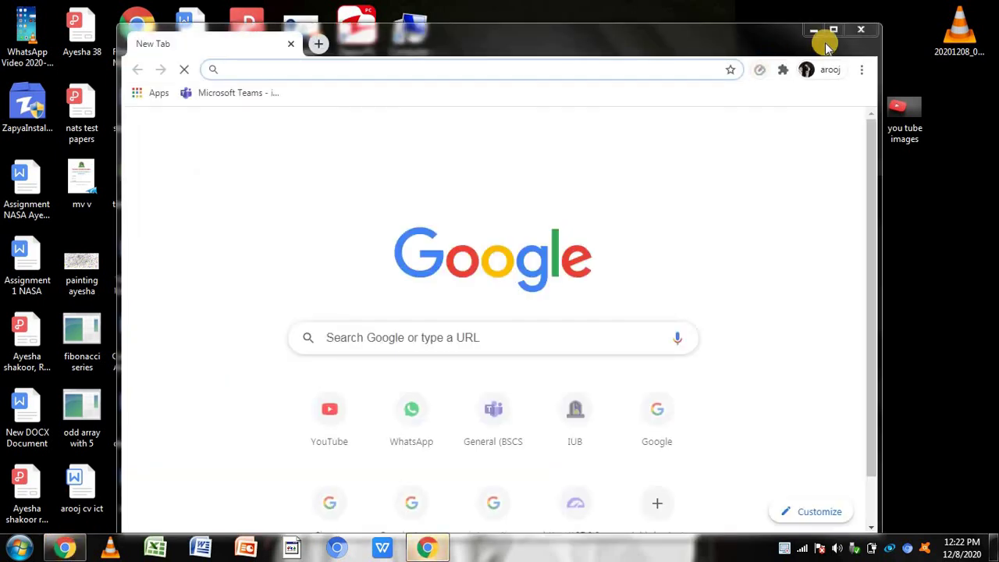
click(832, 29)
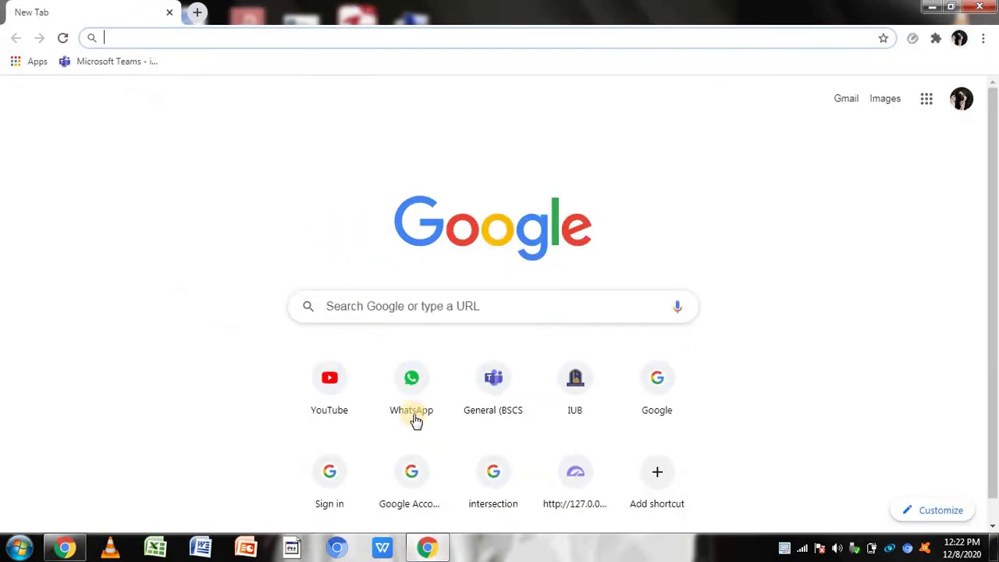
click(350, 378)
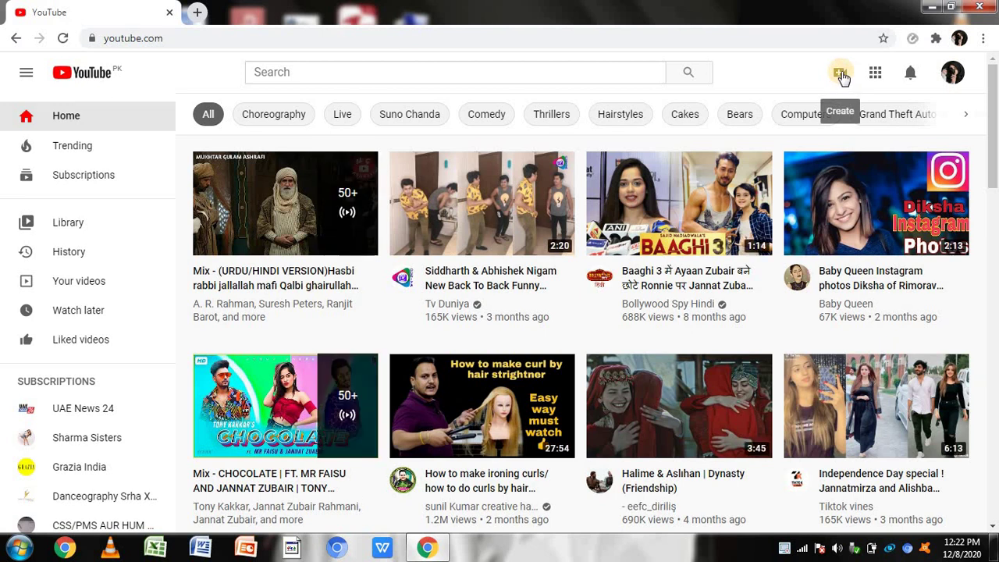
click(841, 75)
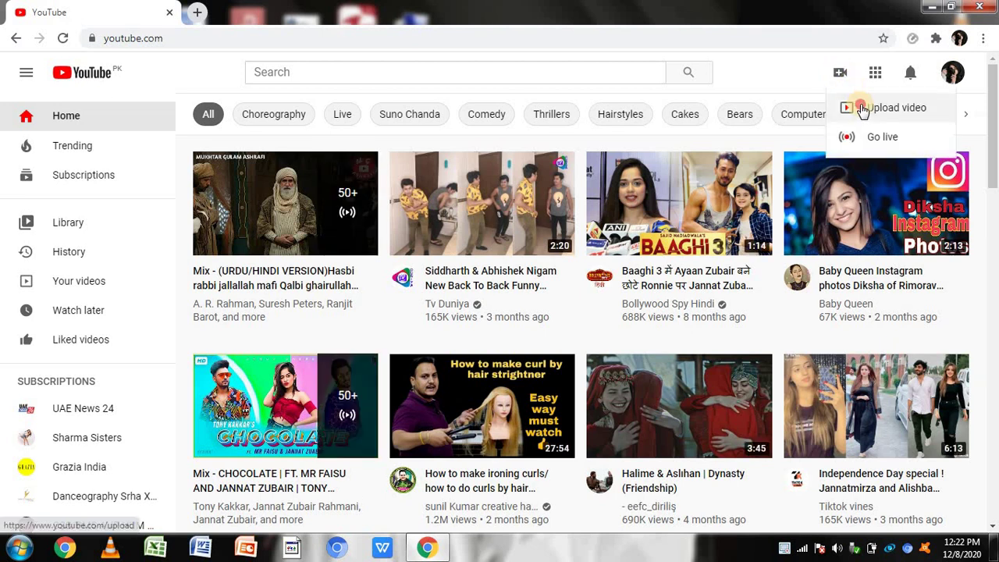
click(862, 109)
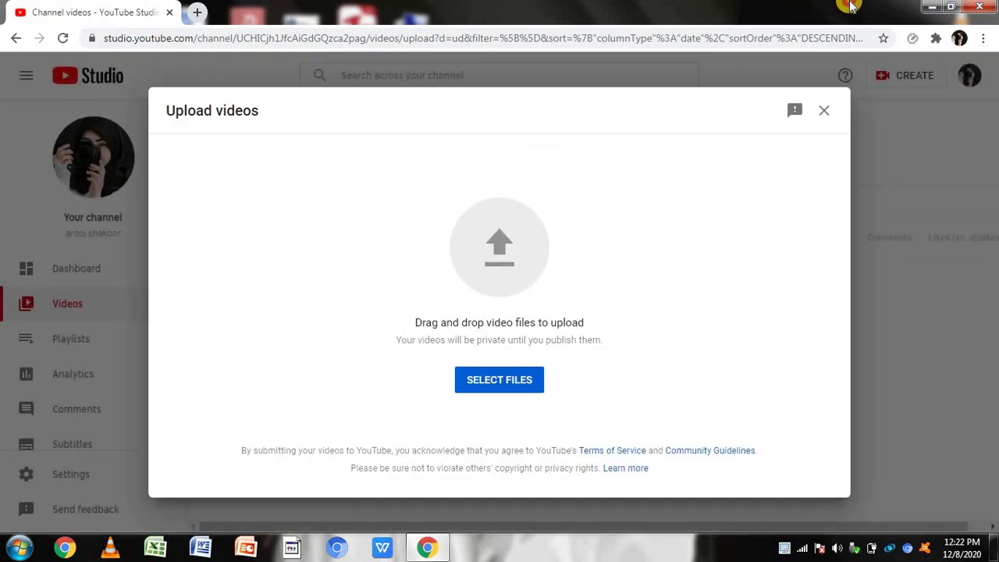
Step: Upload the desktop video file 20201208_084832.mp4 by dropping it into the upload area, with the browser window reduced and then maximized again
click(947, 6)
click(964, 28)
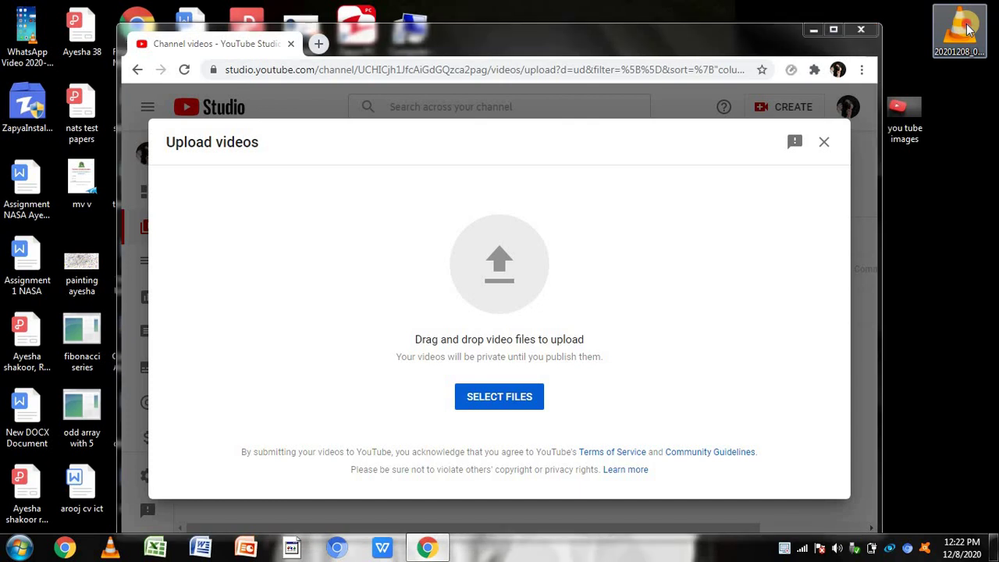
drag(966, 30, 511, 252)
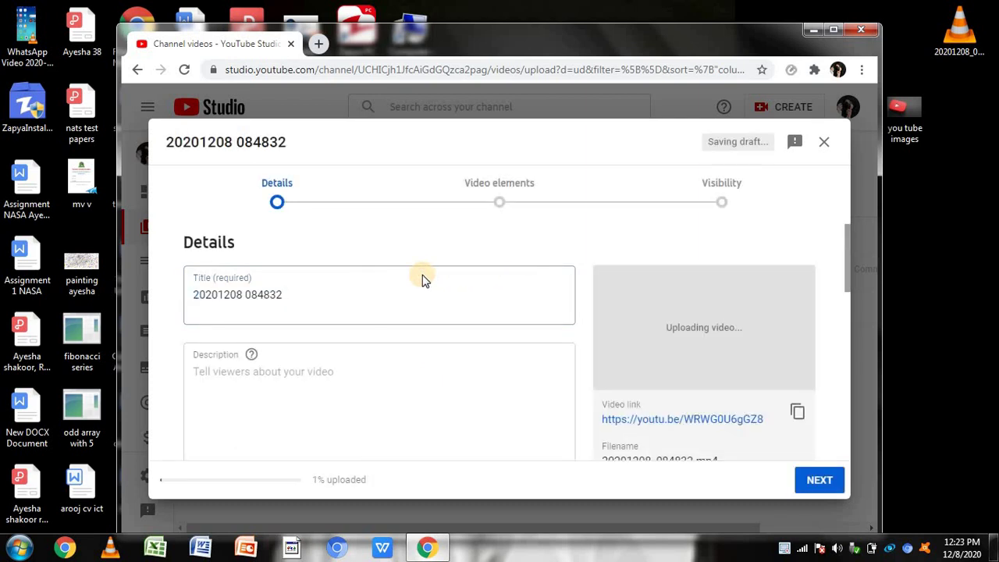
click(831, 30)
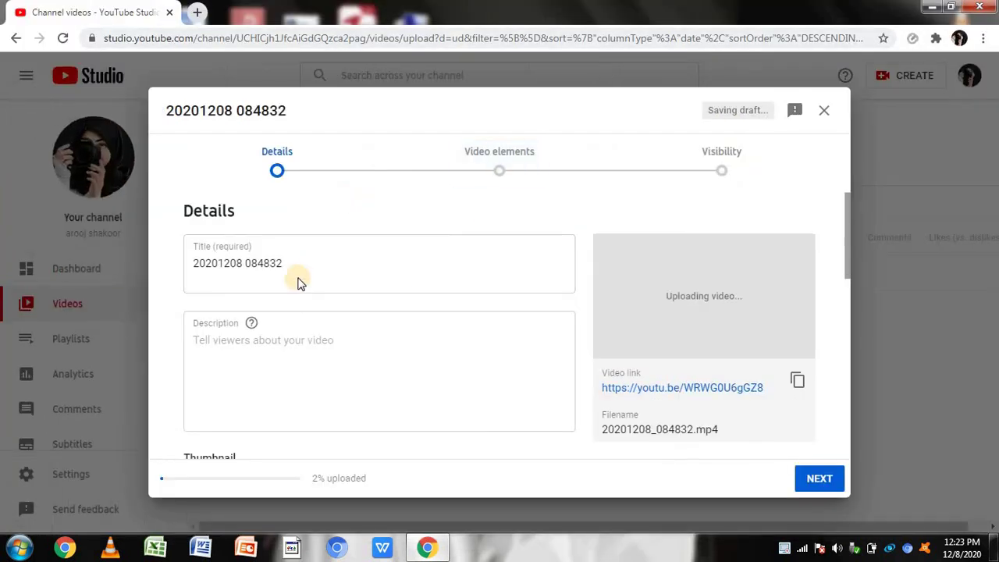
Step: Replace the default video title with "how yo do instragram story"
click(301, 266)
key(BackSpace)
key(BackSpace)
key(BackSpace)
key(BackSpace)
key(BackSpace)
key(BackSpace)
key(BackSpace)
key(BackSpace)
key(BackSpace)
key(BackSpace)
key(BackSpace)
key(BackSpace)
key(BackSpace)
key(BackSpace)
key(BackSpace)
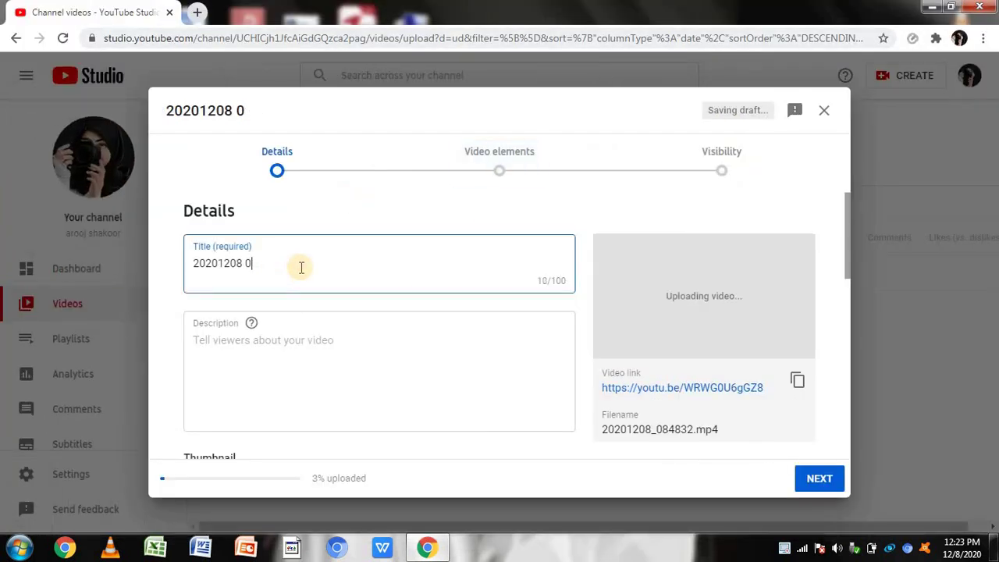
text(ho)
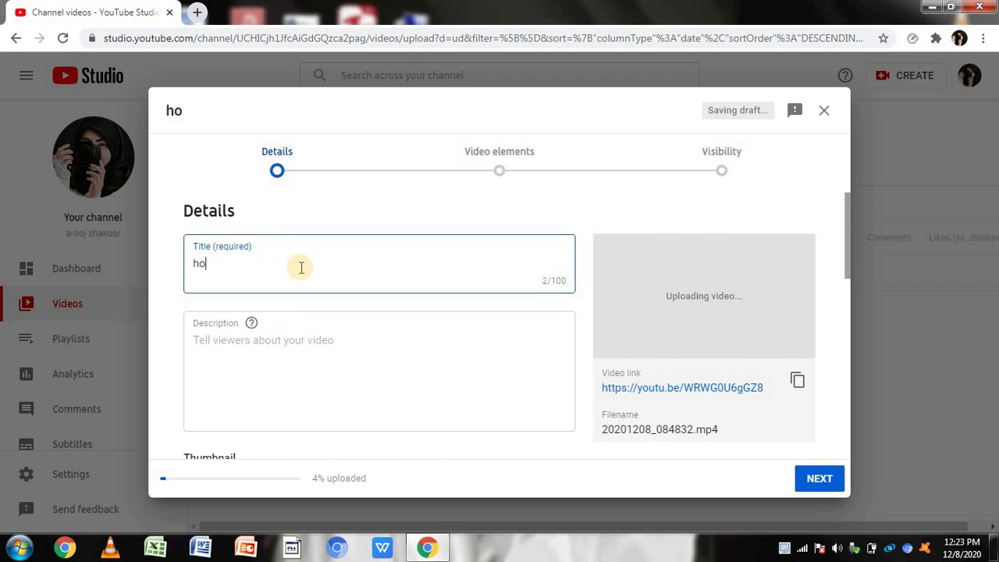
text(w yi)
key(BackSpace)
text(o do)
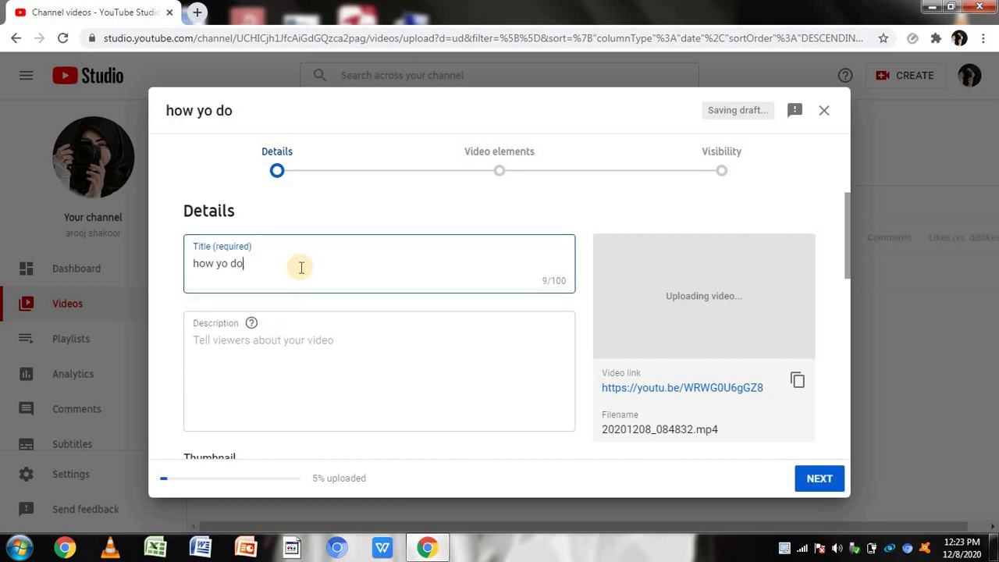
text( instrad)
key(BackSpace)
text(gram )
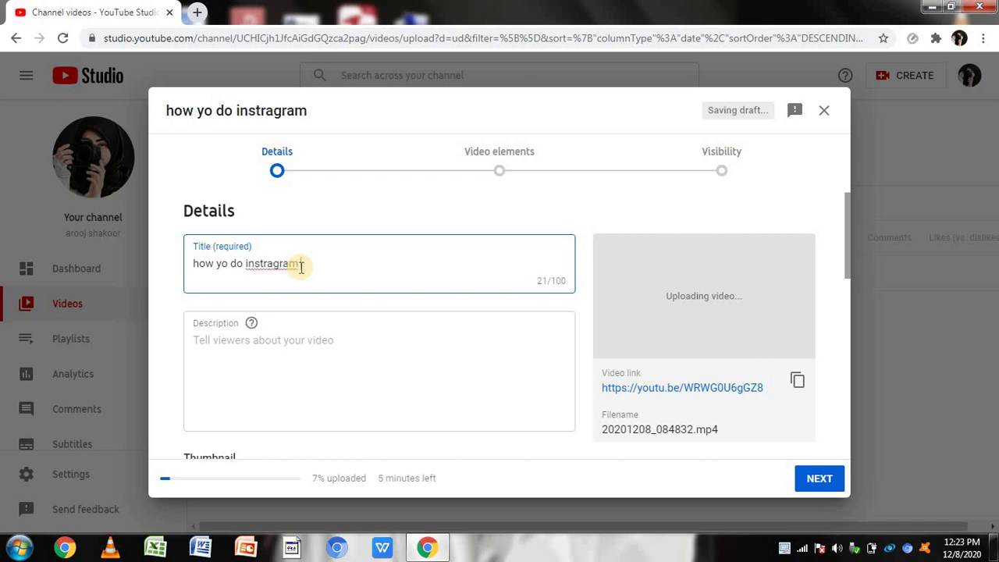
text(story)
Step: Enter "try zaroor kro" as the video description
click(318, 342)
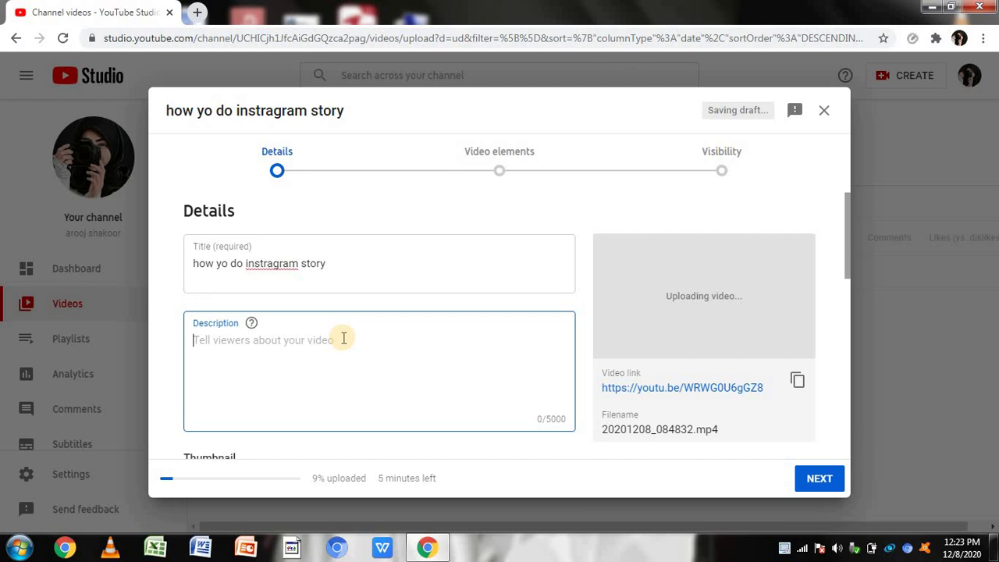
text(try )
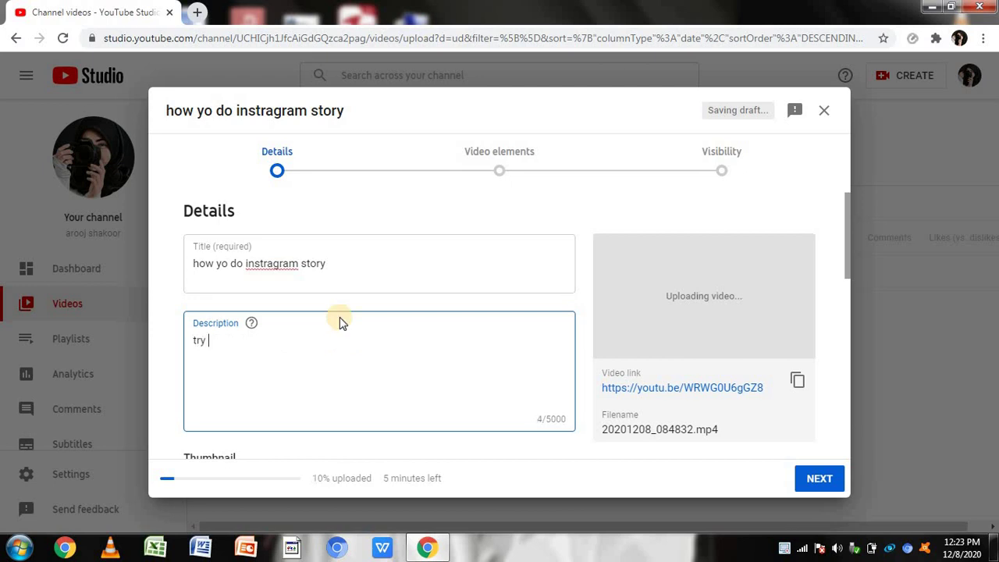
text(zaroor kro)
Step: Mark the video as not made for kids and expand the advanced age restriction settings
drag(843, 247, 841, 430)
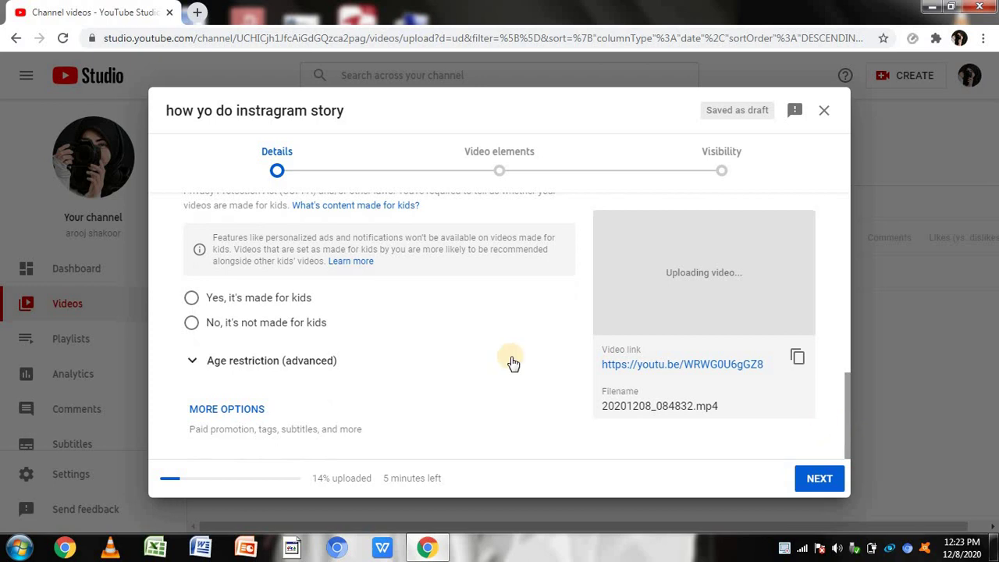
click(192, 324)
click(201, 364)
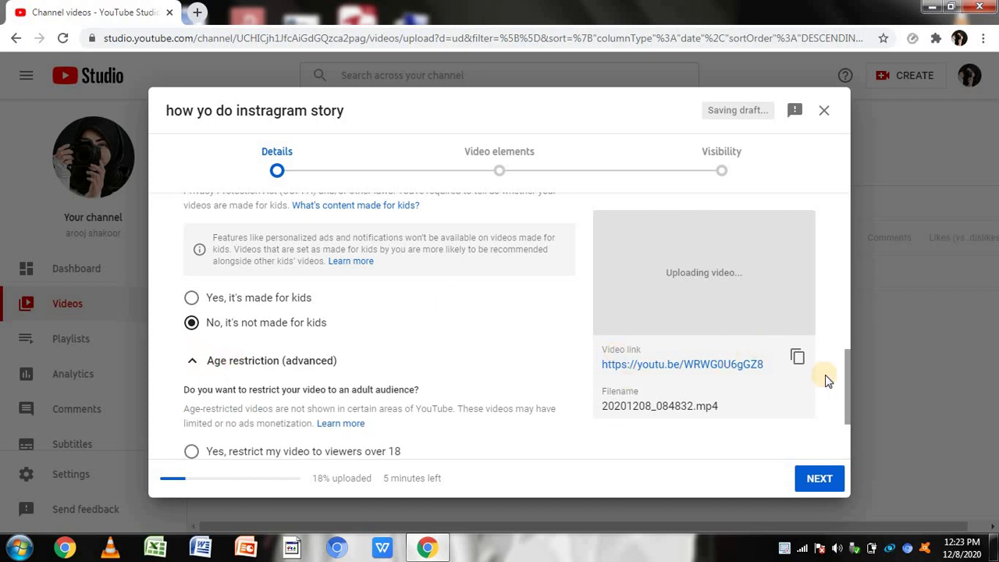
Step: Reveal the additional video options and add the tag "instragram"
mouse_move(845, 375)
mouse_down()
mouse_move(845, 404)
mouse_move(843, 388)
mouse_up()
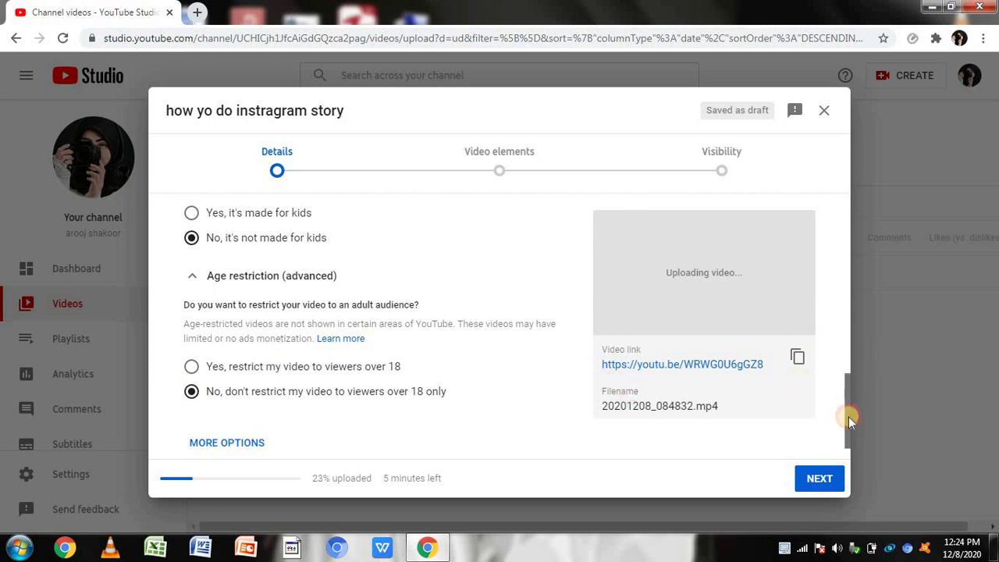
drag(849, 416, 847, 440)
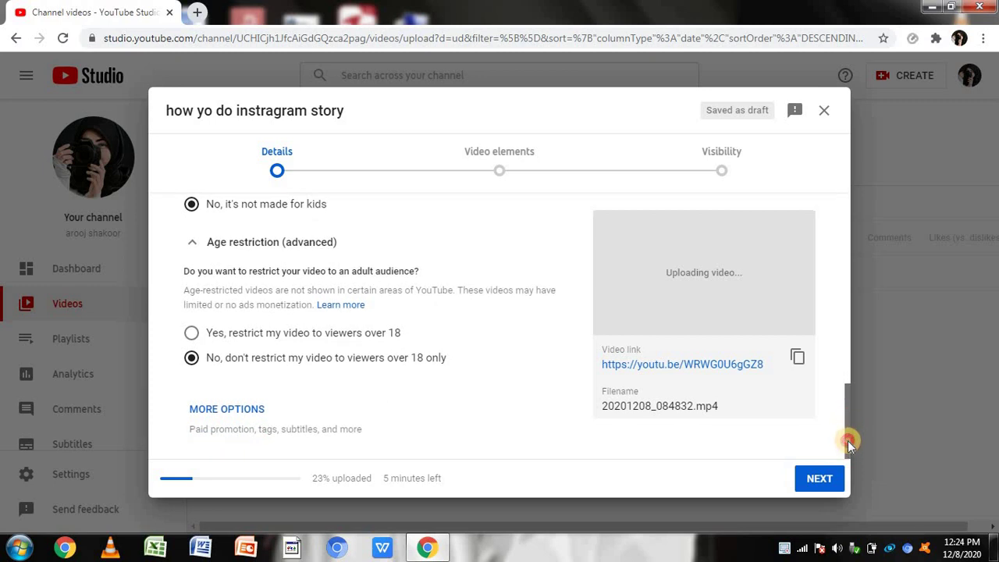
click(231, 408)
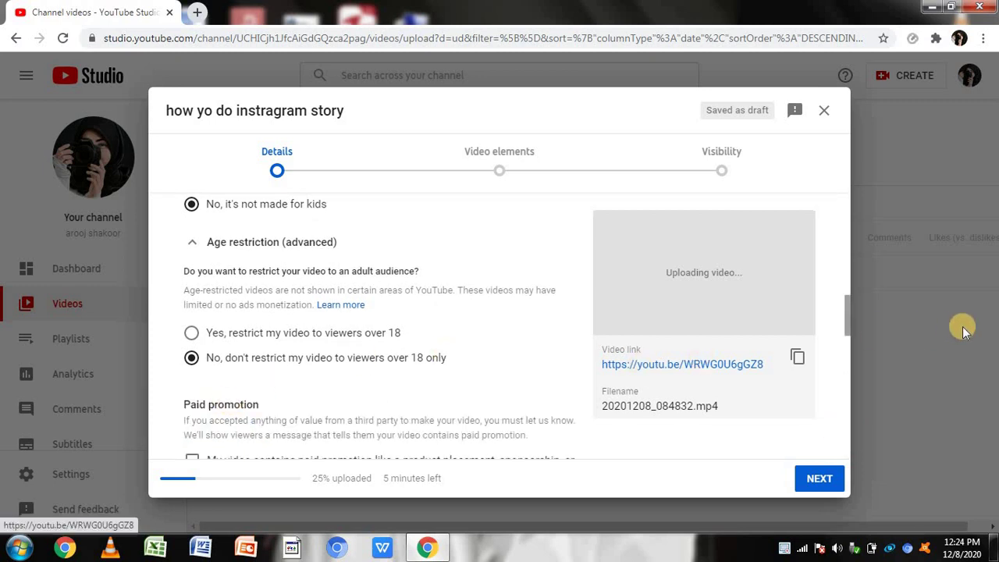
drag(848, 309, 849, 357)
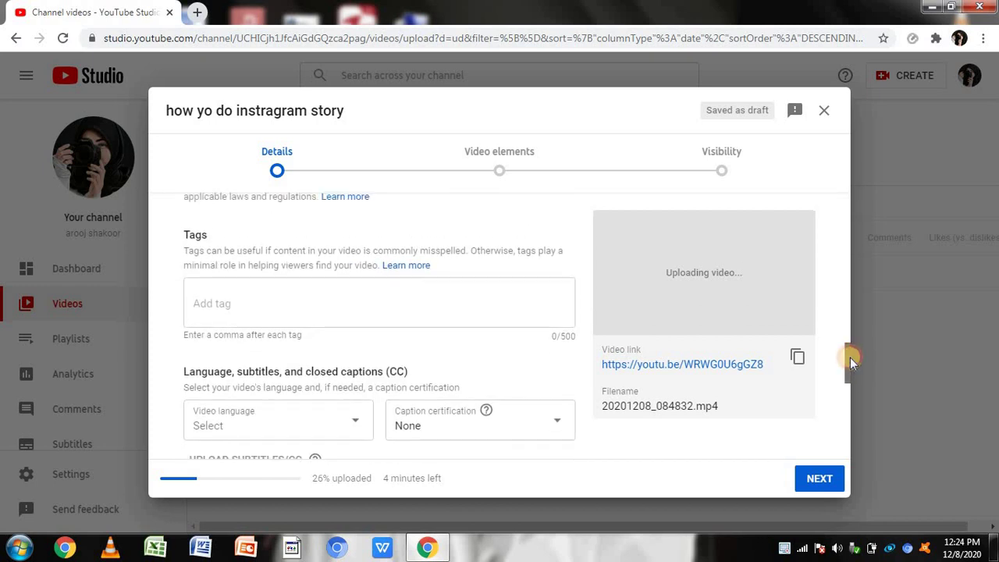
click(247, 301)
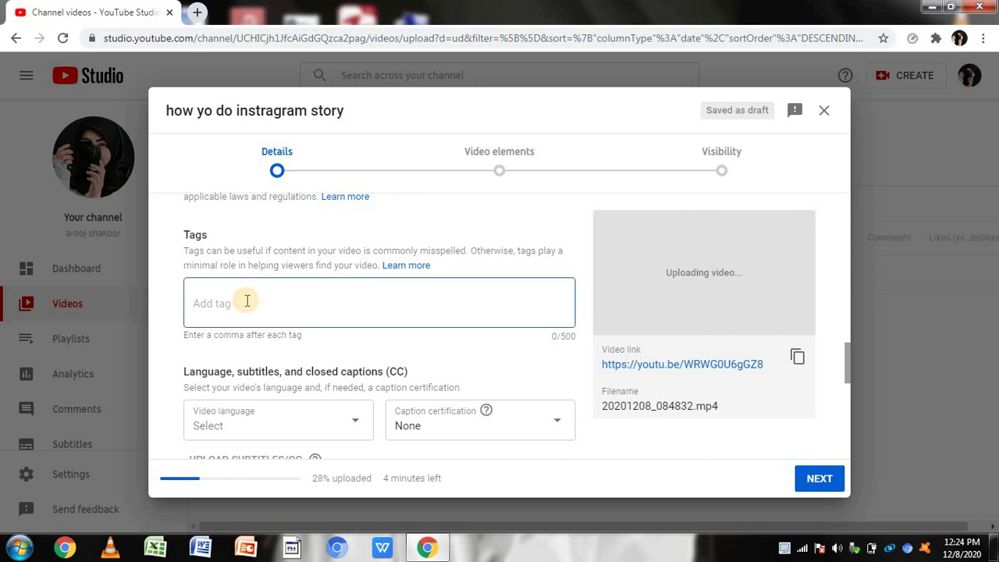
text(instragram)
key(comma)
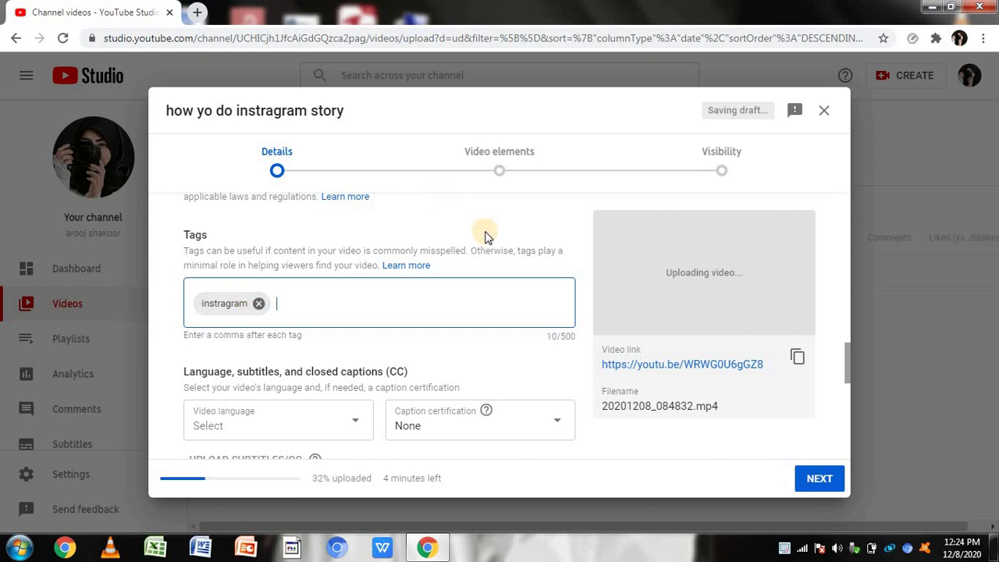
Step: Add the tags "how to instragram story" and "use of instragram" to the video
text(how)
key(BackSpace)
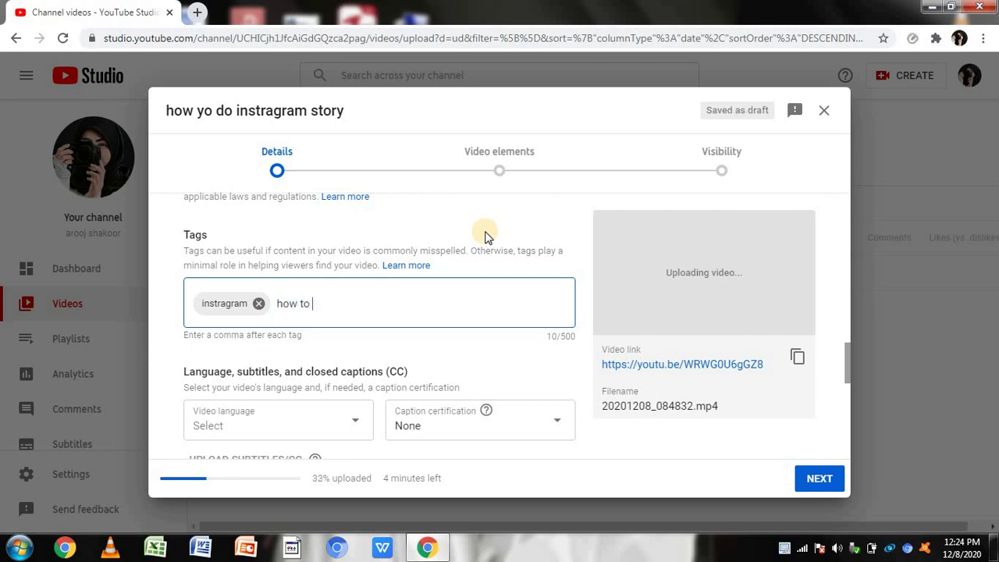
text(w to instragram s)
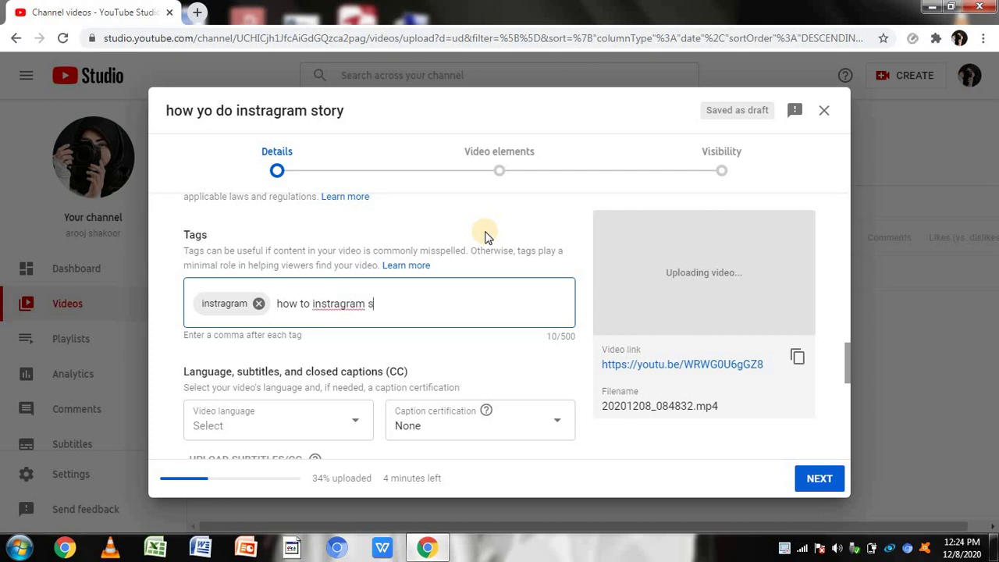
text(tory,)
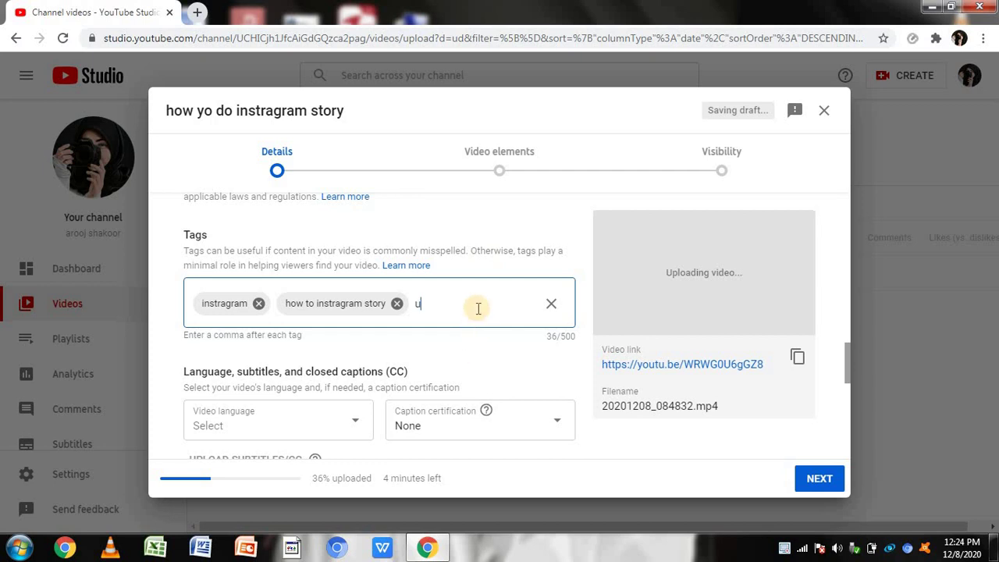
text(use of i)
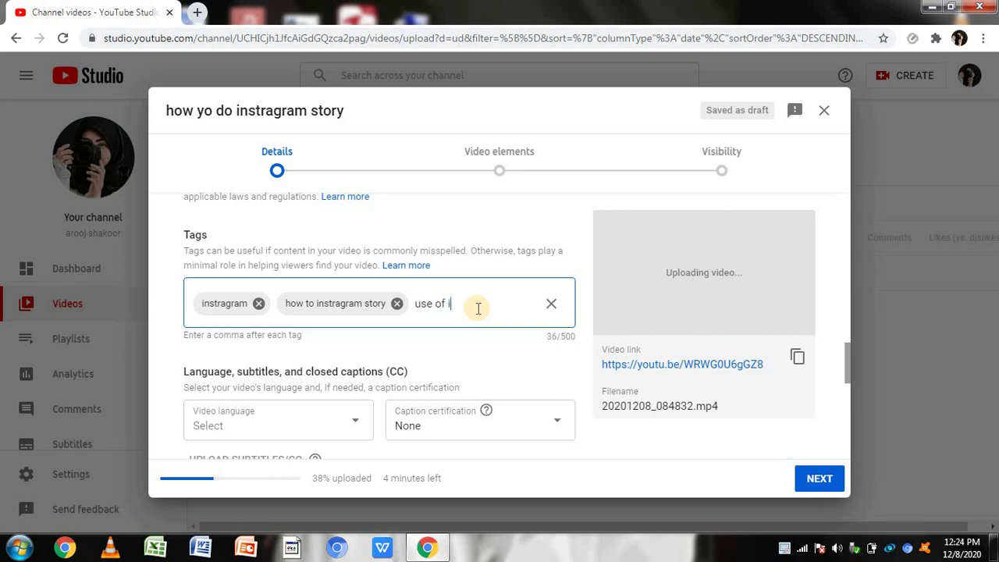
text(nstragram)
key(Return)
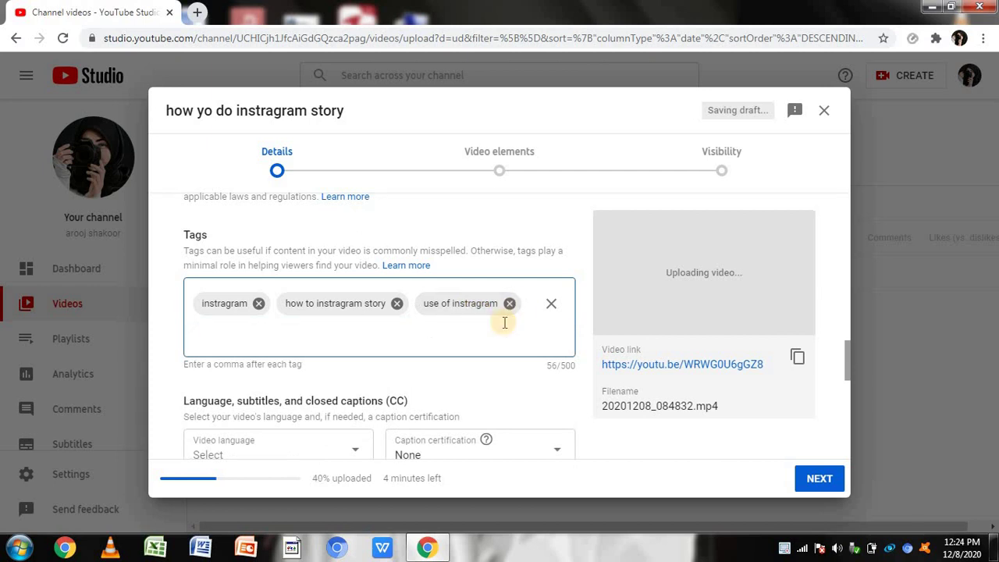
Step: Add the tags "instagram vedio in hindi" and "instragram vedio in urdu" to the video
text(instagra)
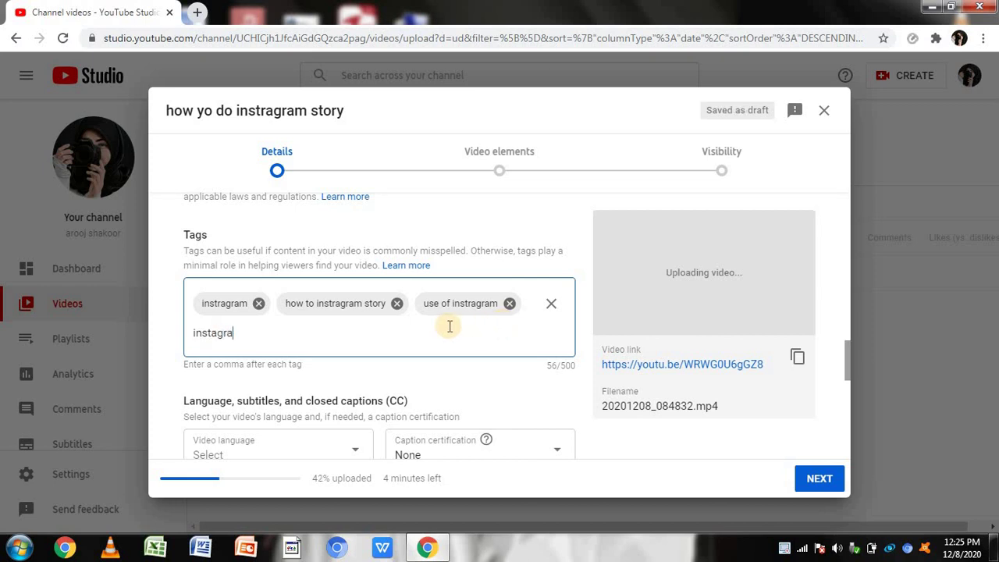
text(m)
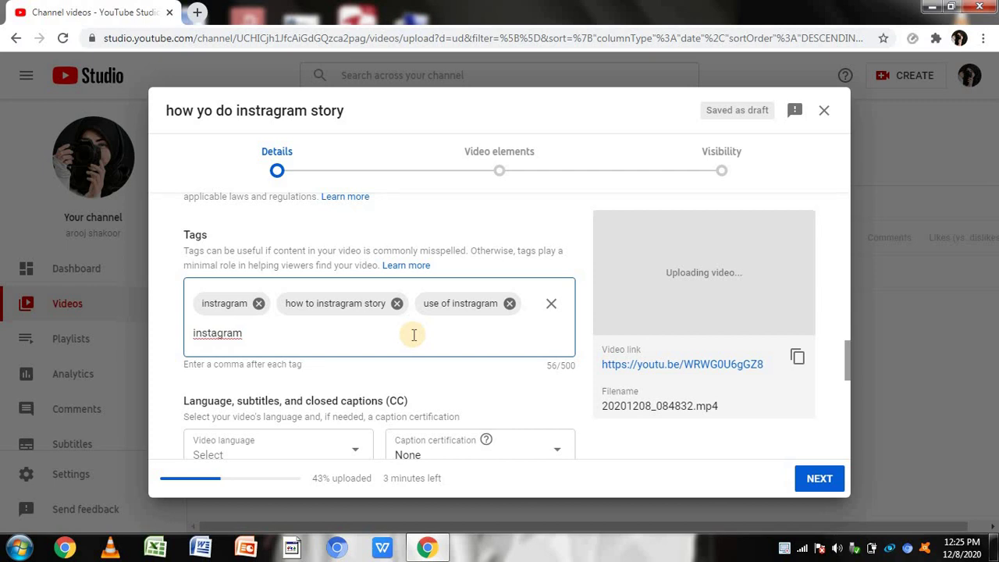
text( vedio in hindi)
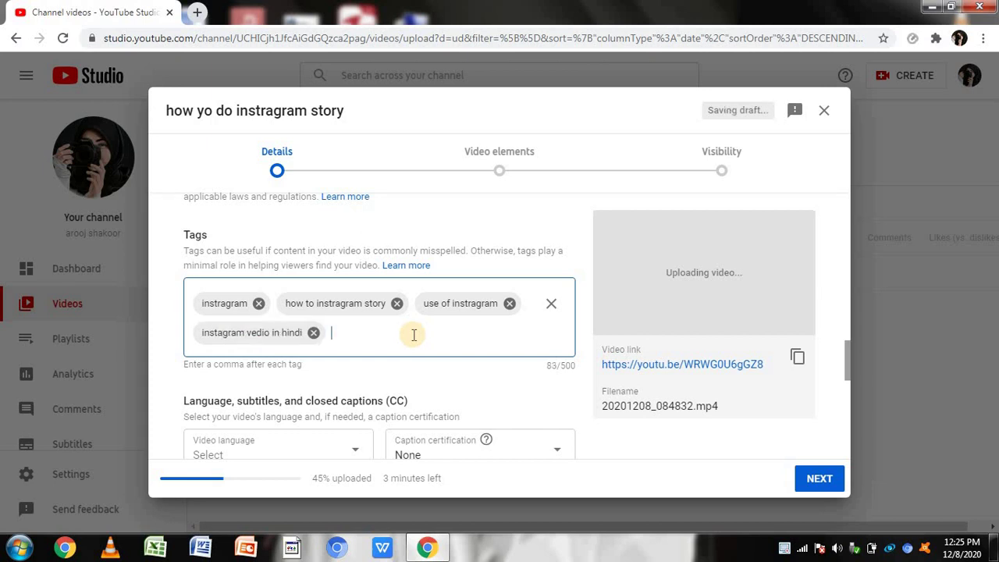
text(,instragram )
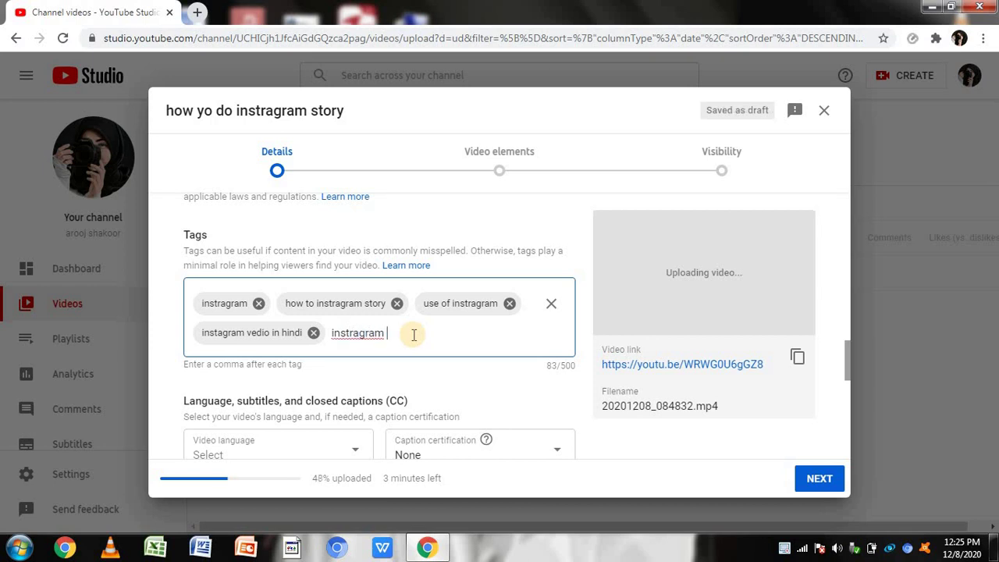
text(vedio)
text(in urdu)
key(Return)
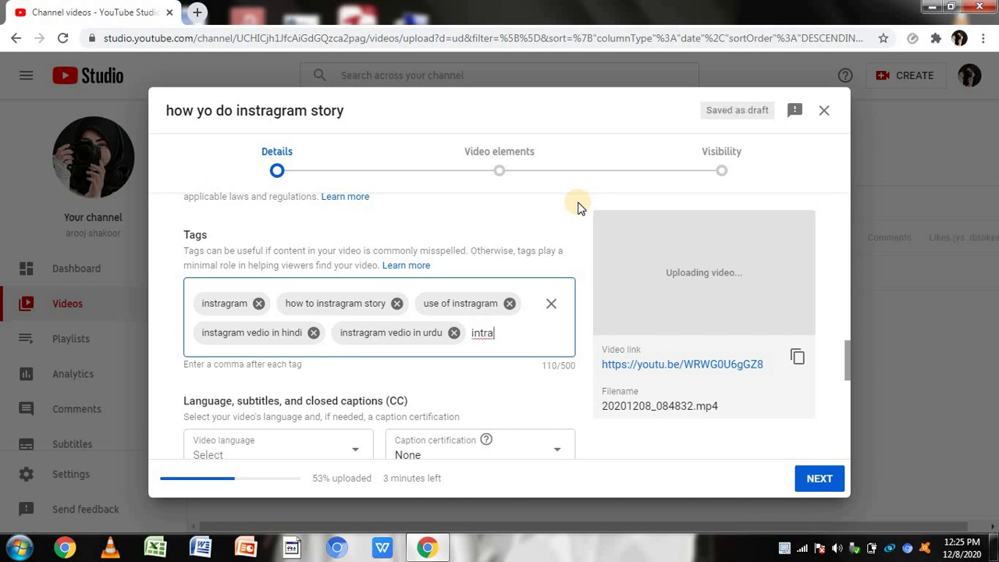
Step: Add the tag "intragram editing" to the video
text(intrag)
text(ram )
text(ed)
text(iting)
key(Return)
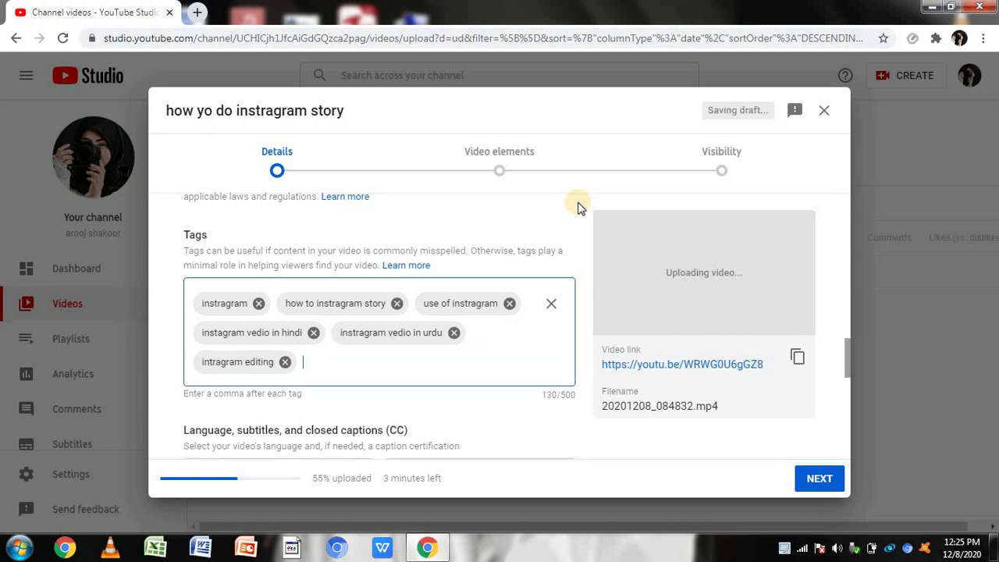
Step: Add the tag "how to upload pics and editing" to the video
text(h)
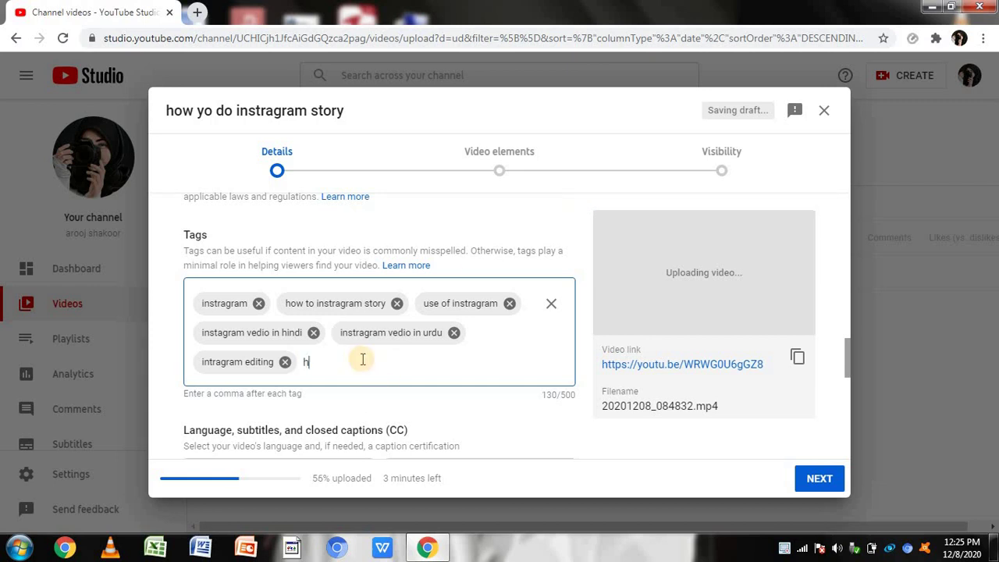
text(ow to )
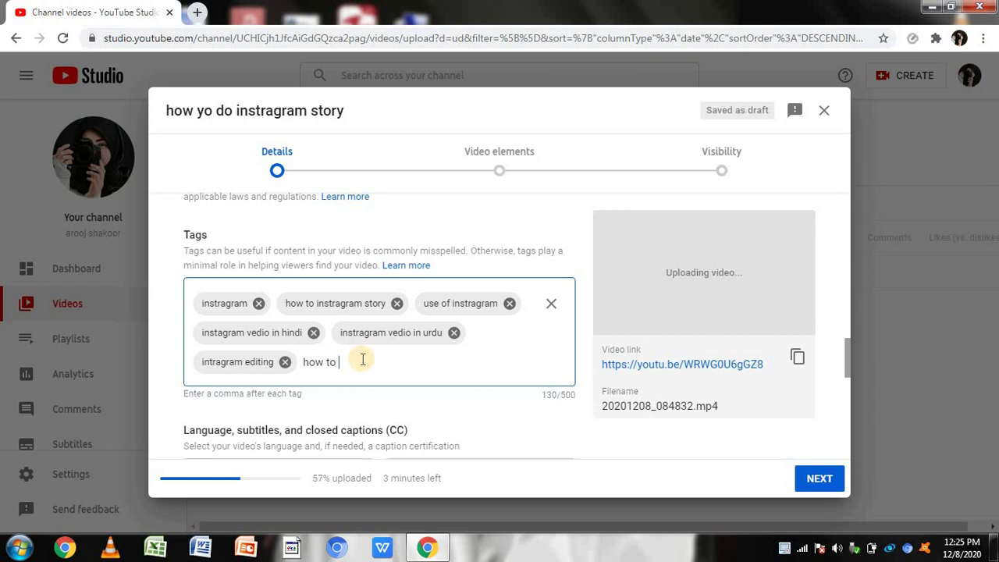
text(up)
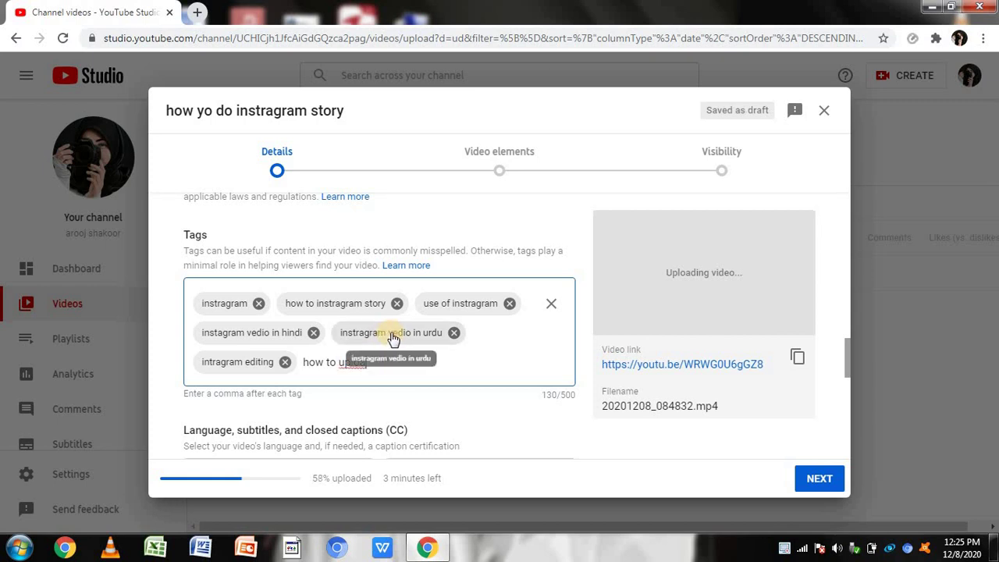
text(load )
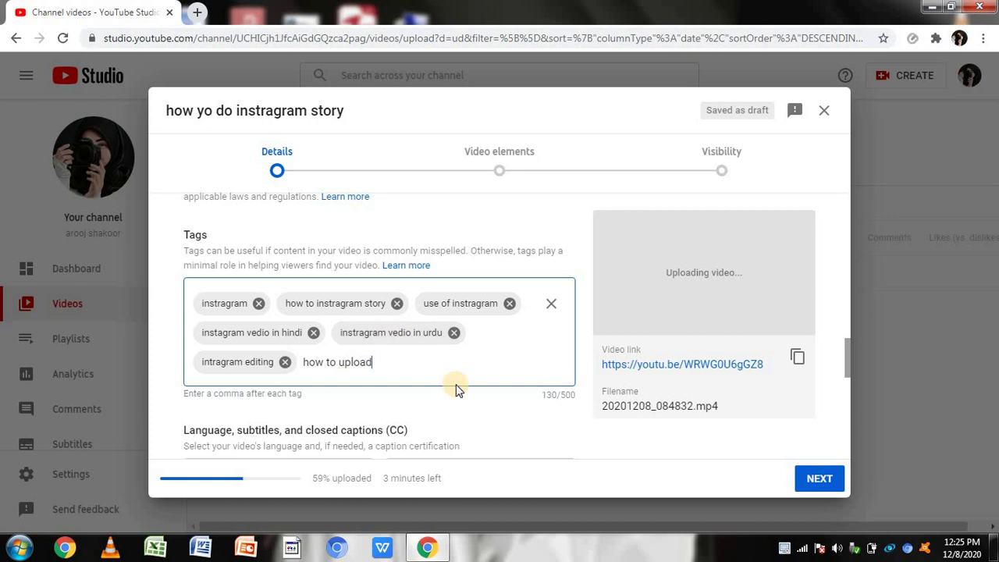
text(pics and editing)
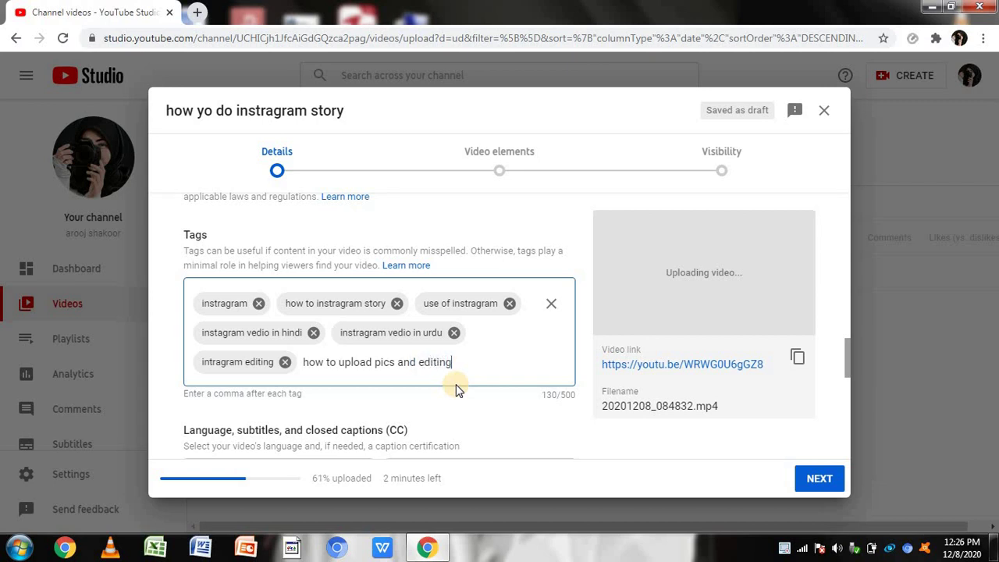
key(Return)
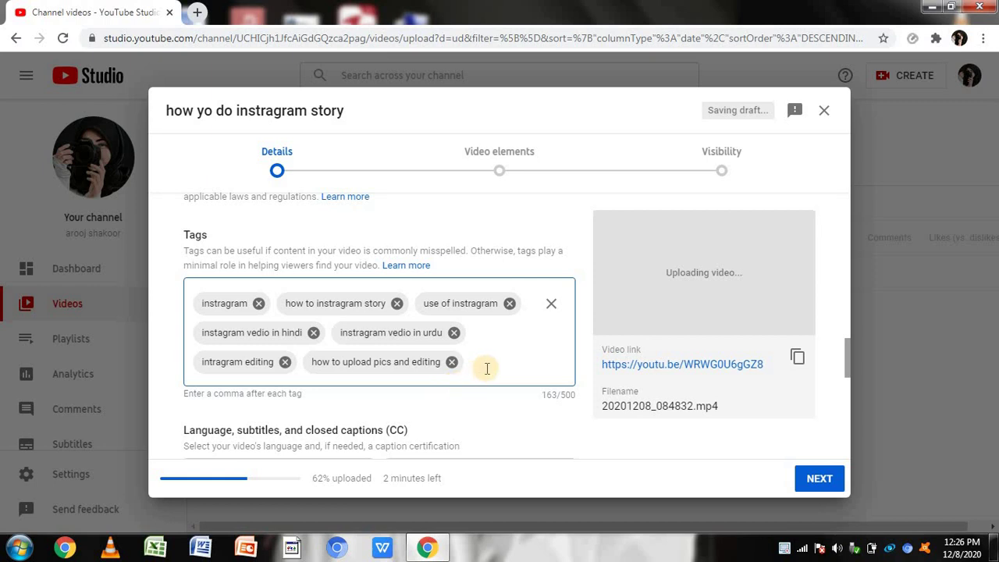
Step: Add the tag "how to use sticker on instragram" to the video
text(how to use )
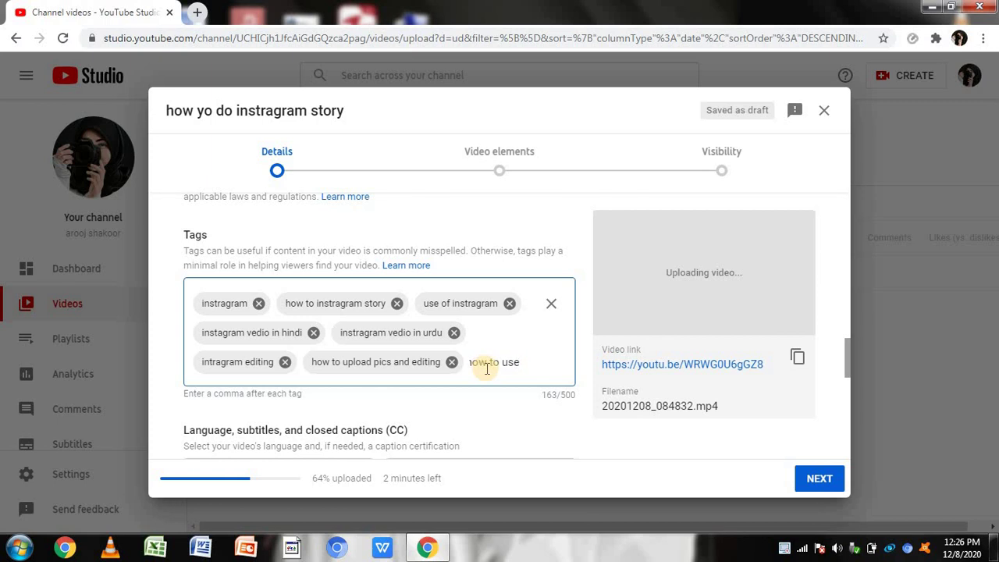
text(s)
text(t)
text(icker )
text(on in)
text(stra)
text(gram)
key(Return)
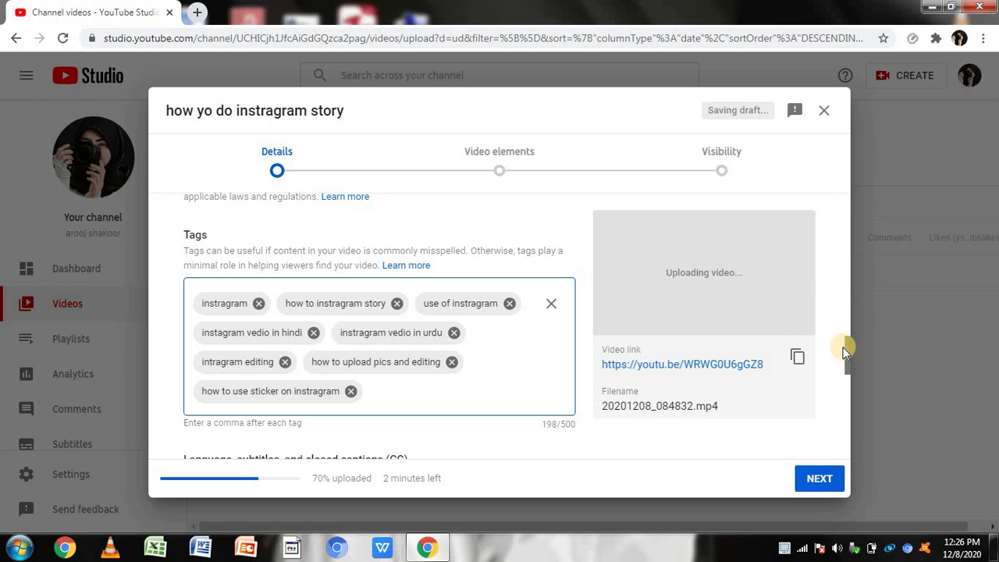
Step: Review the remaining detail settings and proceed past the video elements to the visibility settings without adding an end screen or cards
drag(846, 348, 847, 442)
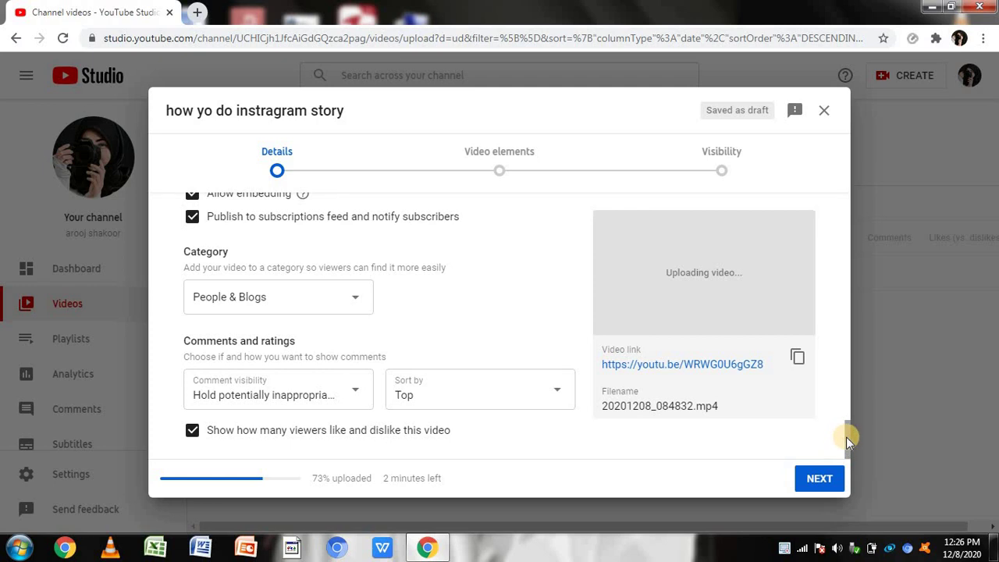
drag(846, 437, 842, 409)
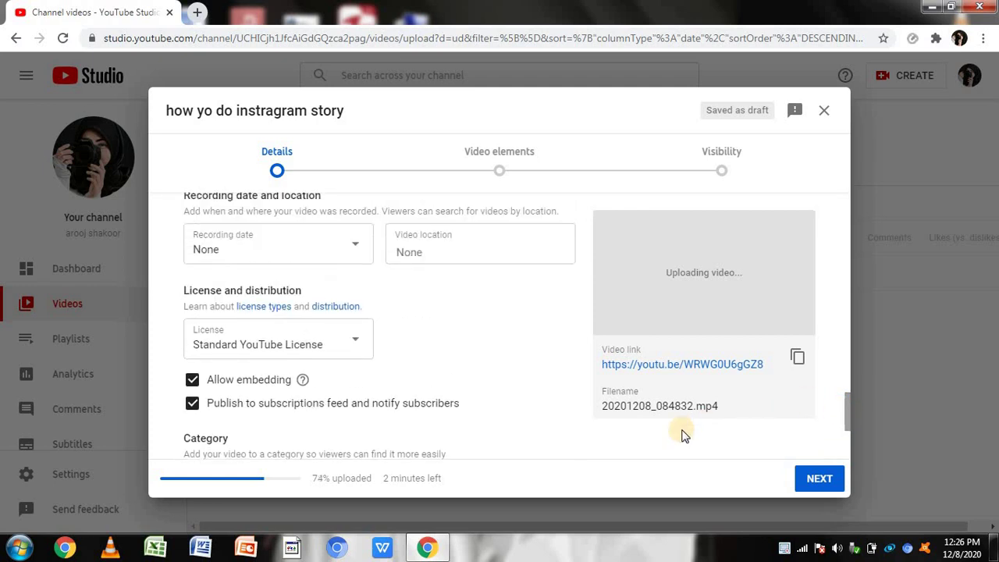
click(821, 479)
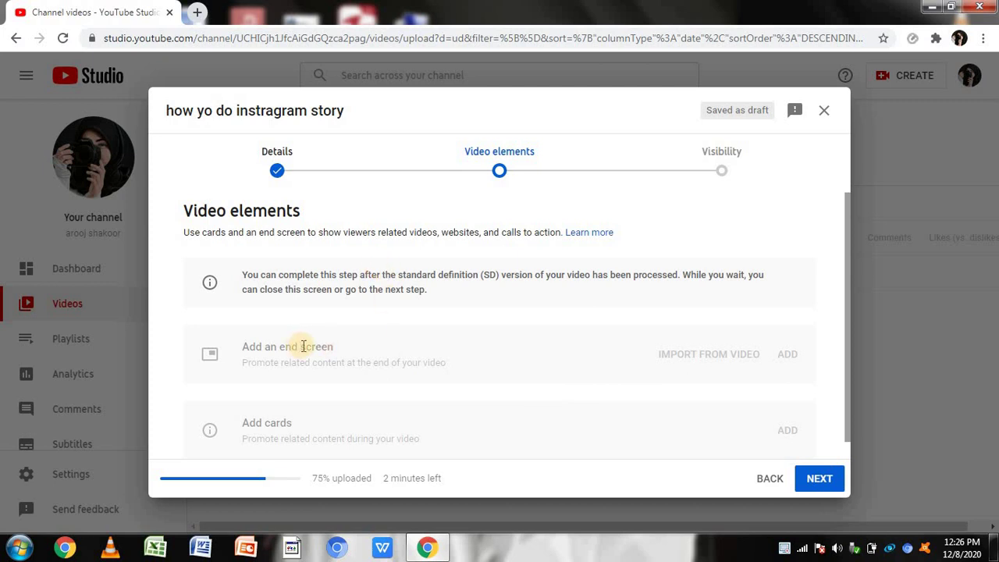
drag(846, 274, 845, 376)
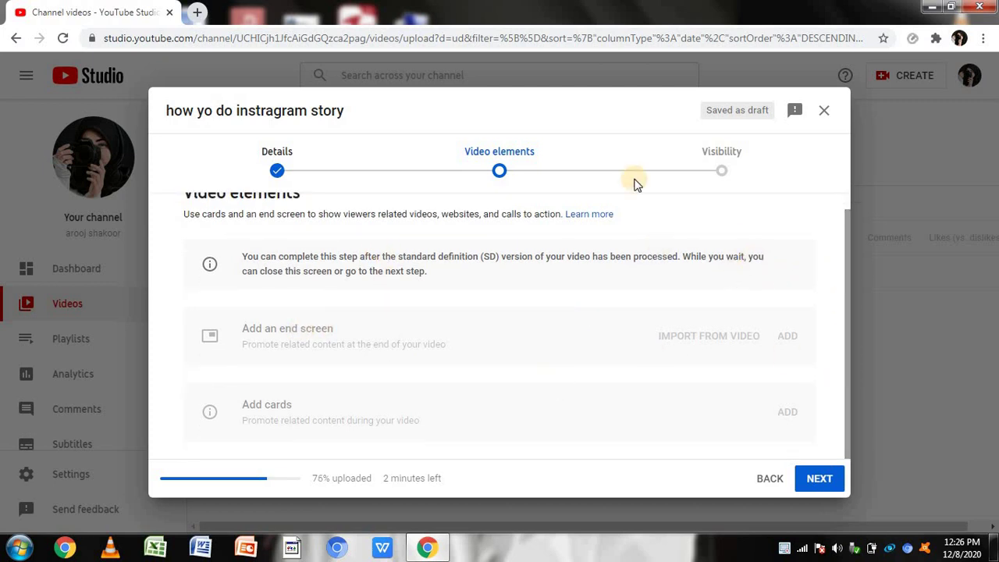
click(722, 171)
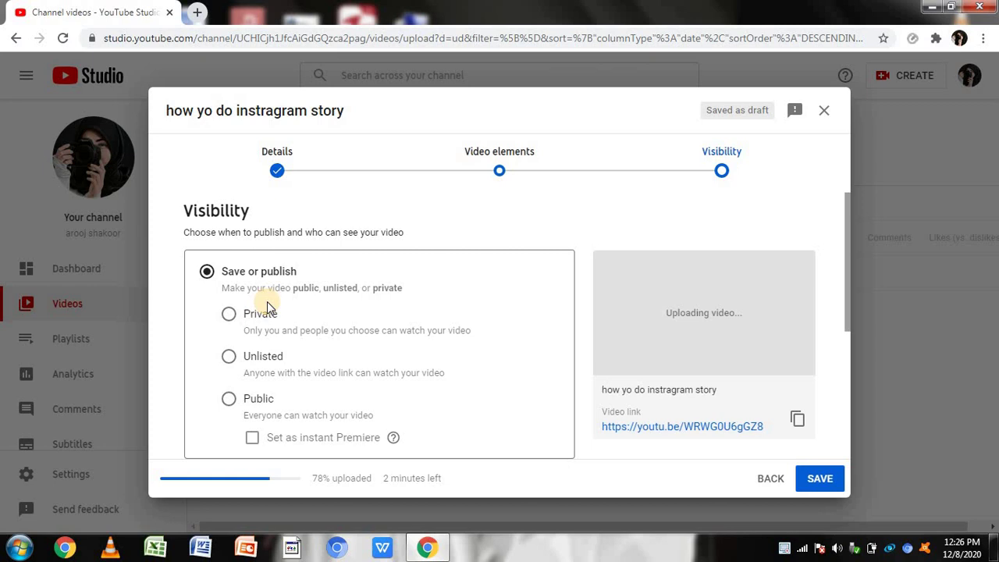
Step: Set the video's visibility to Public, publish it and dismiss the uploading notice
click(229, 399)
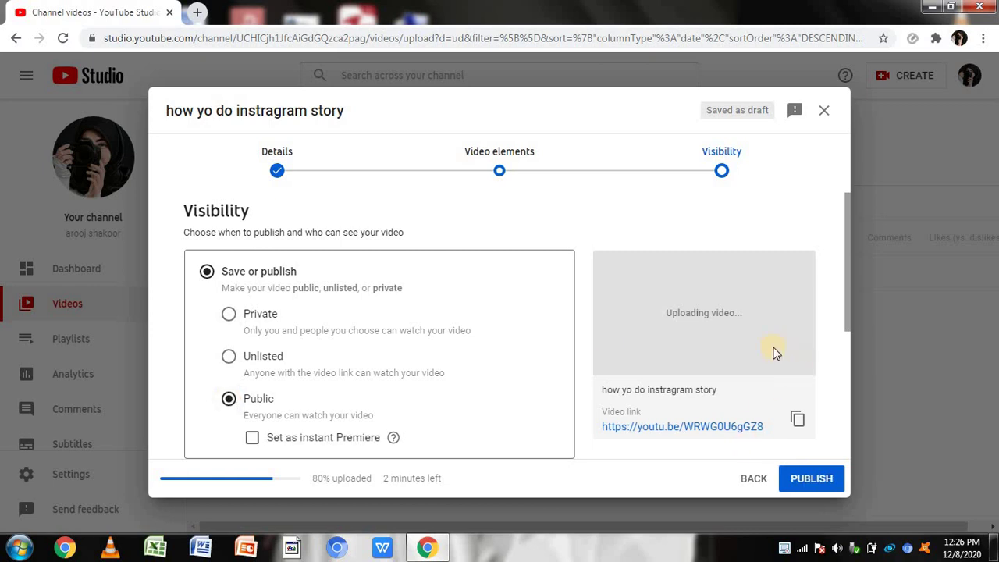
drag(845, 292, 837, 384)
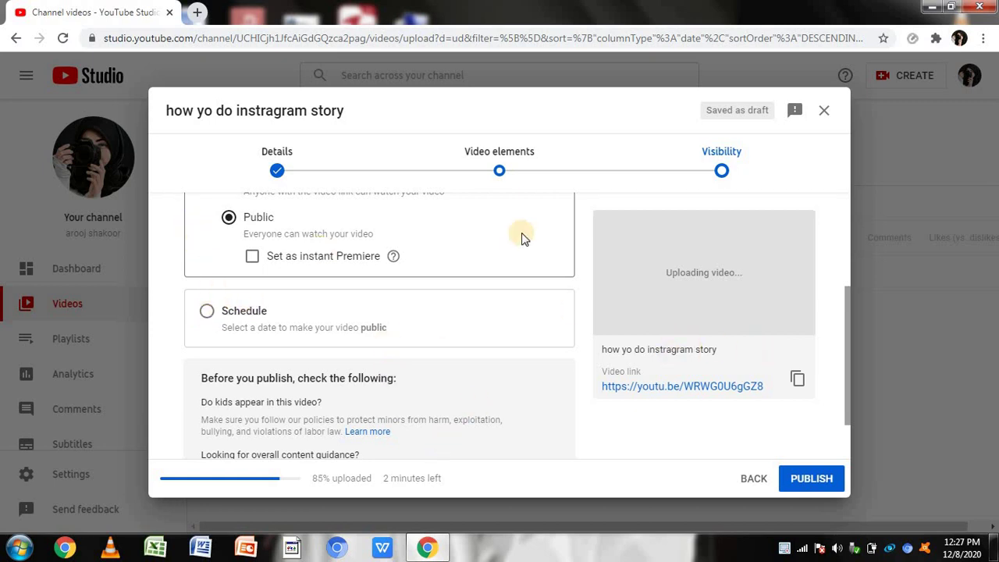
drag(847, 325, 847, 425)
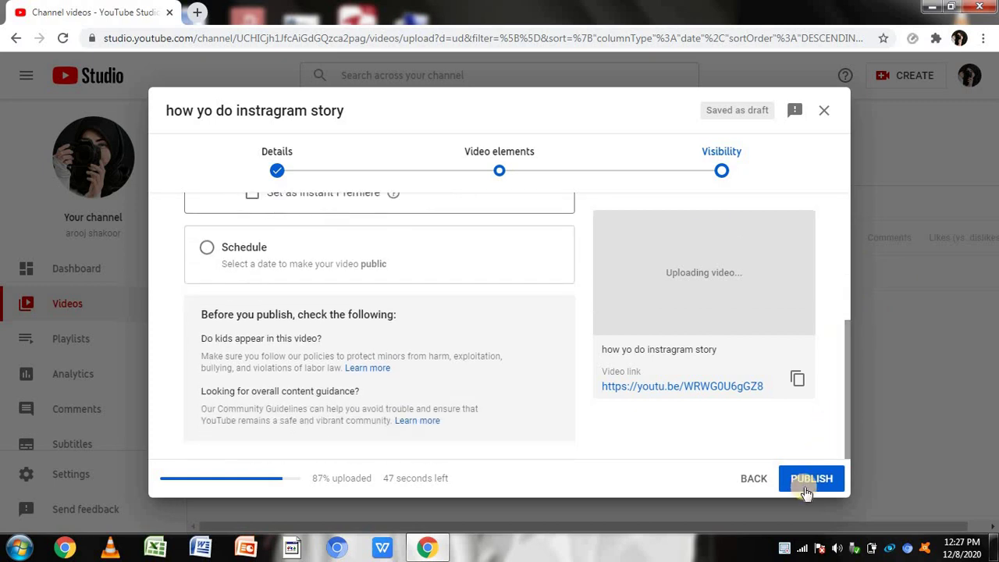
click(806, 490)
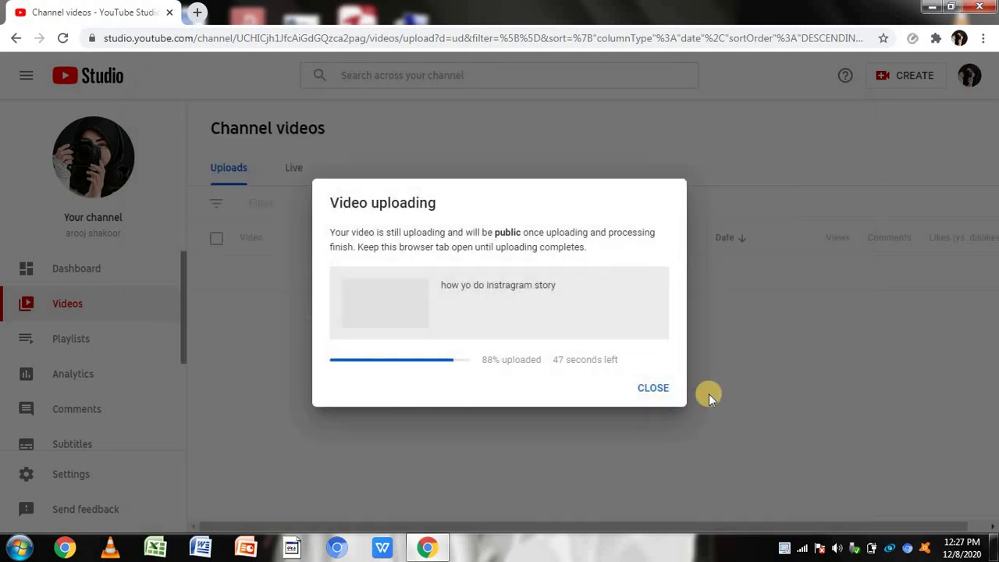
click(655, 390)
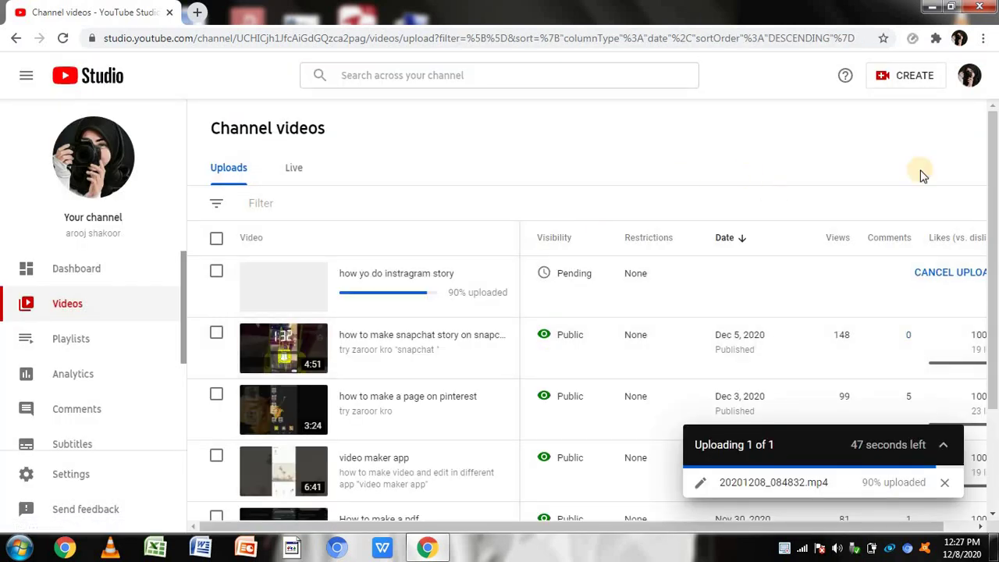
Step: Look through the channel's video list and check the new video's upload progress and visibility status
scroll(983, 301, down, 2)
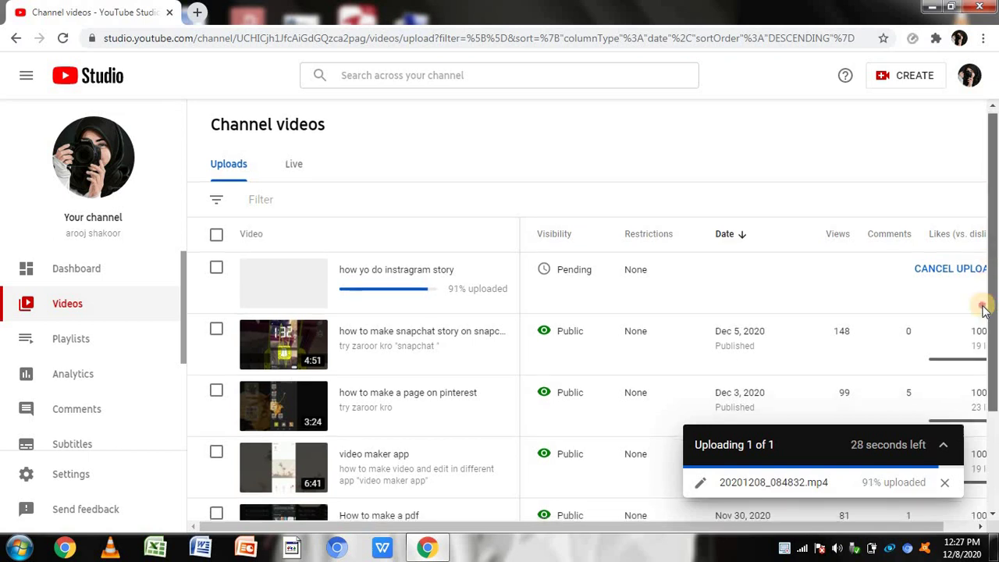
scroll(755, 173, up, 2)
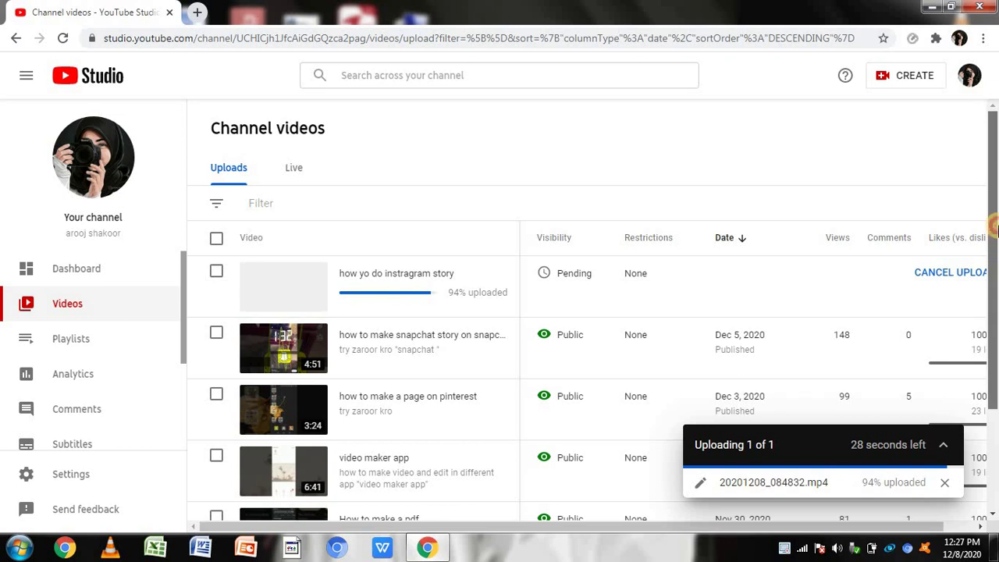
scroll(994, 274, down, 1)
scroll(994, 274, down, 2)
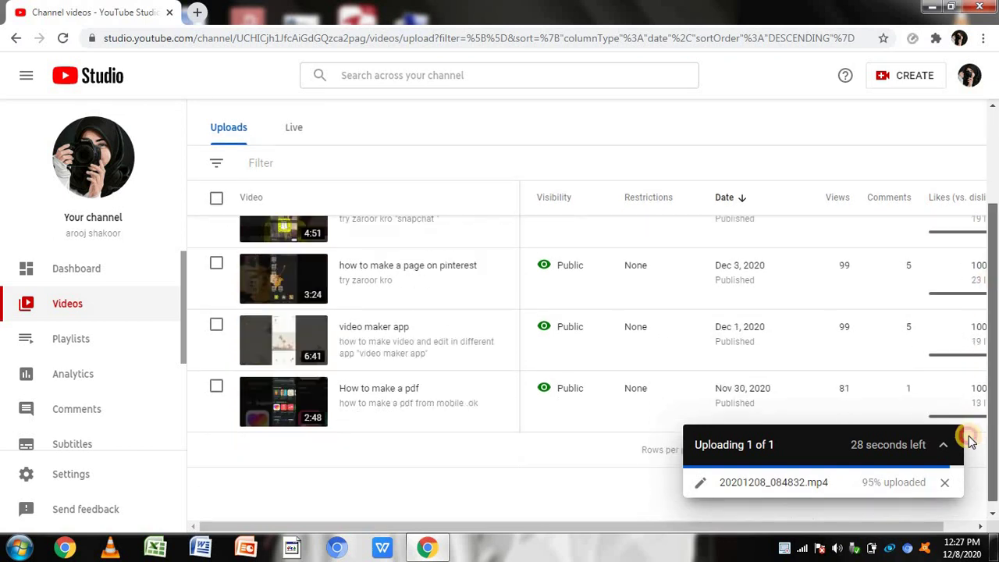
scroll(993, 258, up, 3)
scroll(991, 241, up, 1)
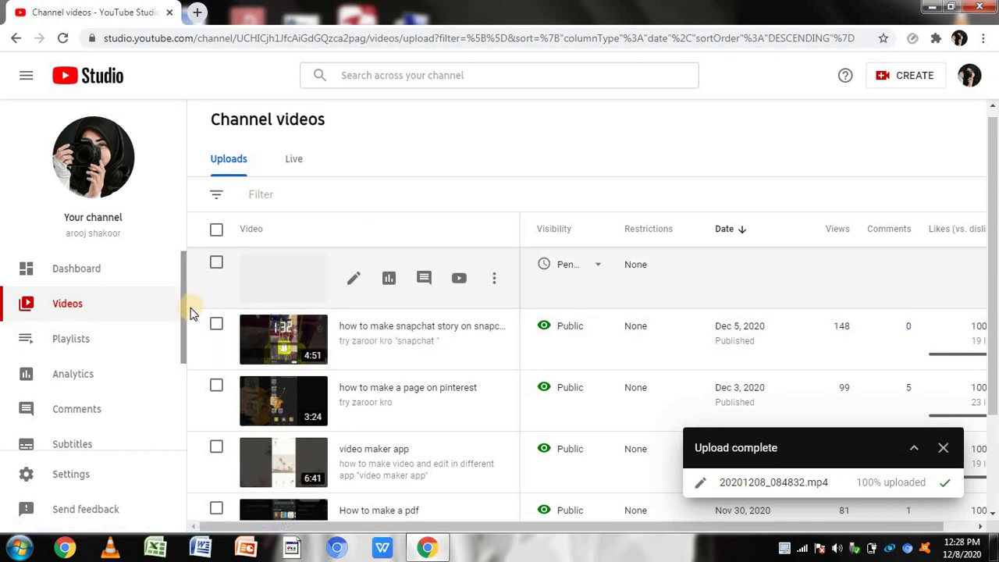
drag(181, 316, 182, 226)
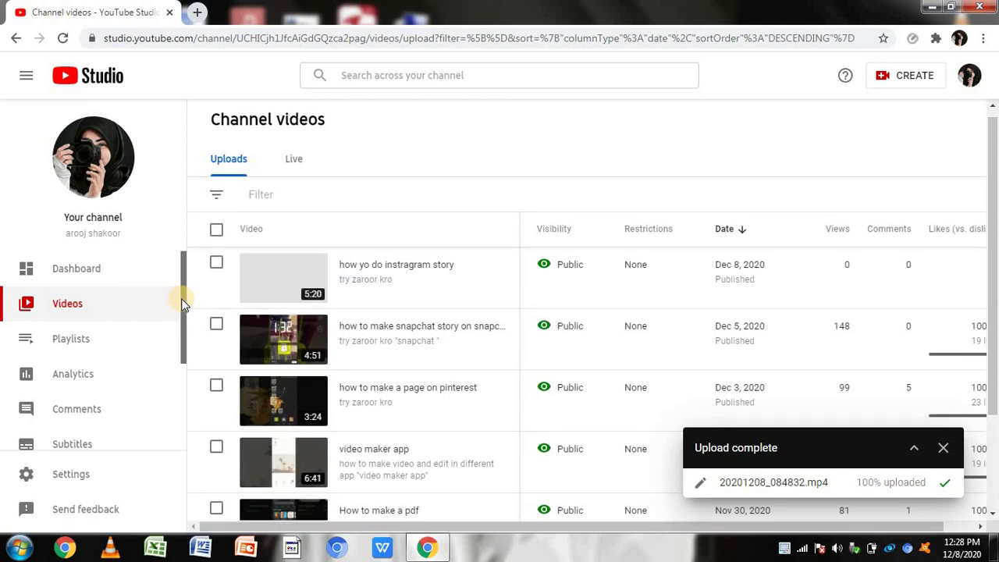
Step: View the details page of the video "how yo do instragram story" and return to the channel's video list
mouse_move(365, 291)
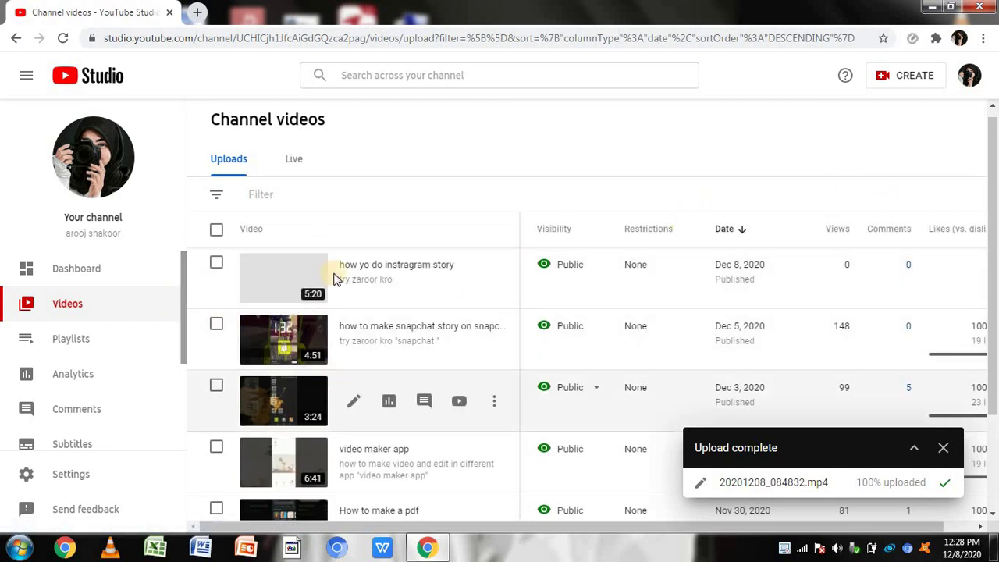
click(292, 282)
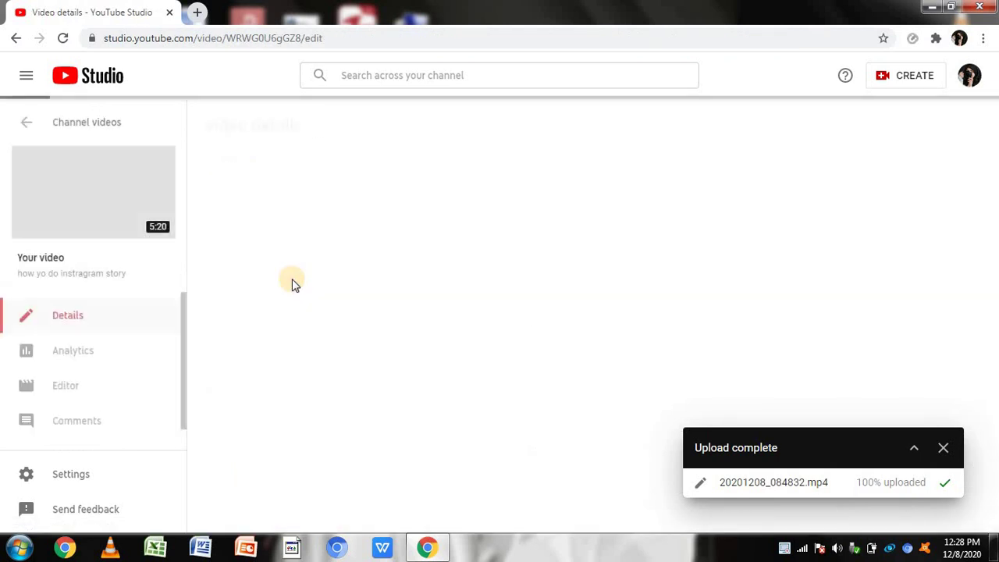
mouse_move(733, 197)
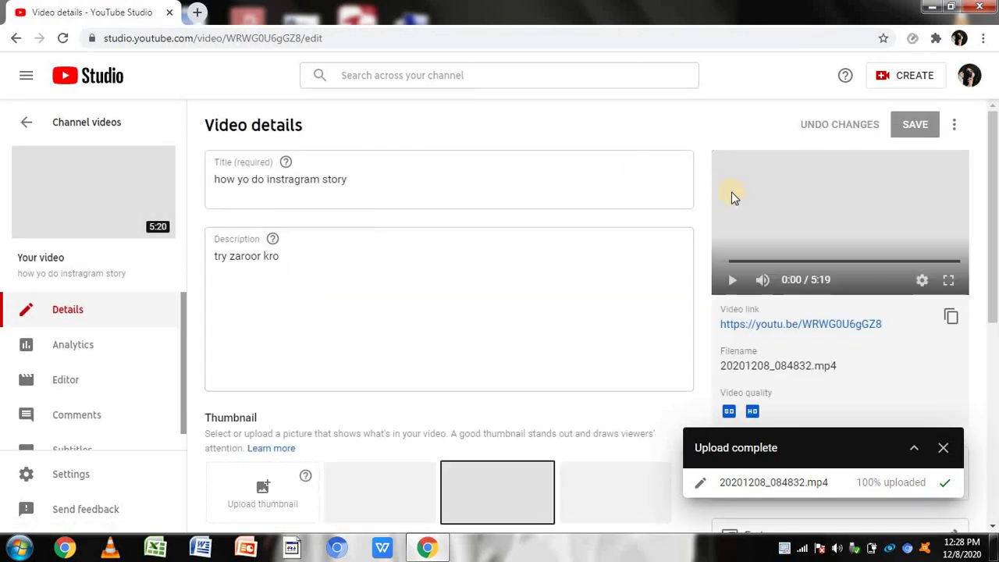
click(19, 111)
click(10, 40)
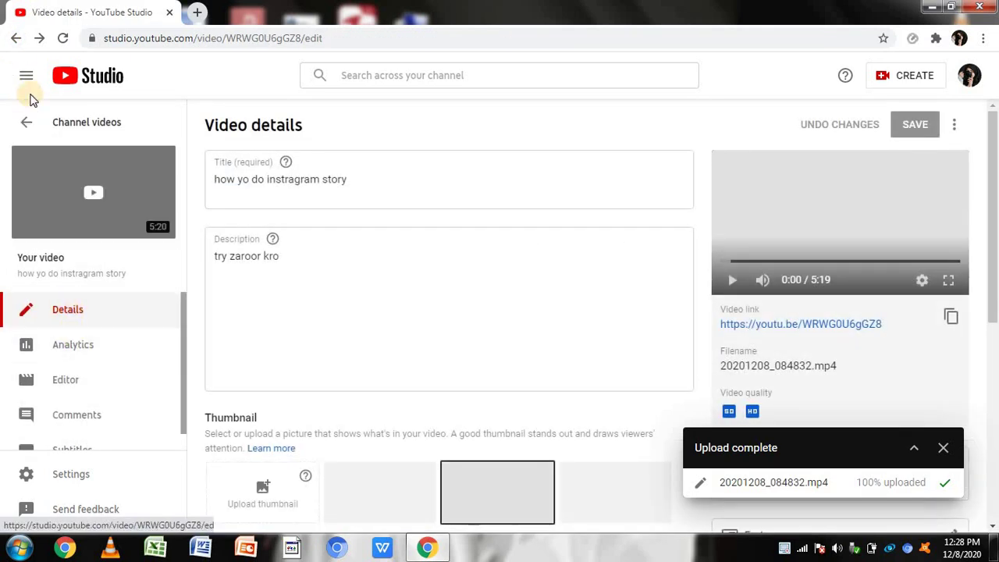
click(13, 38)
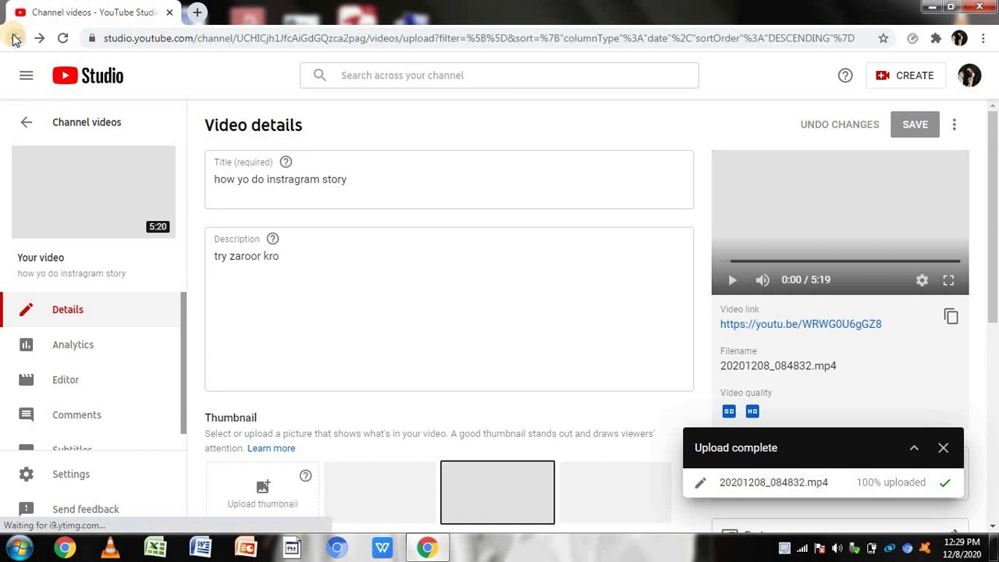
mouse_move(405, 295)
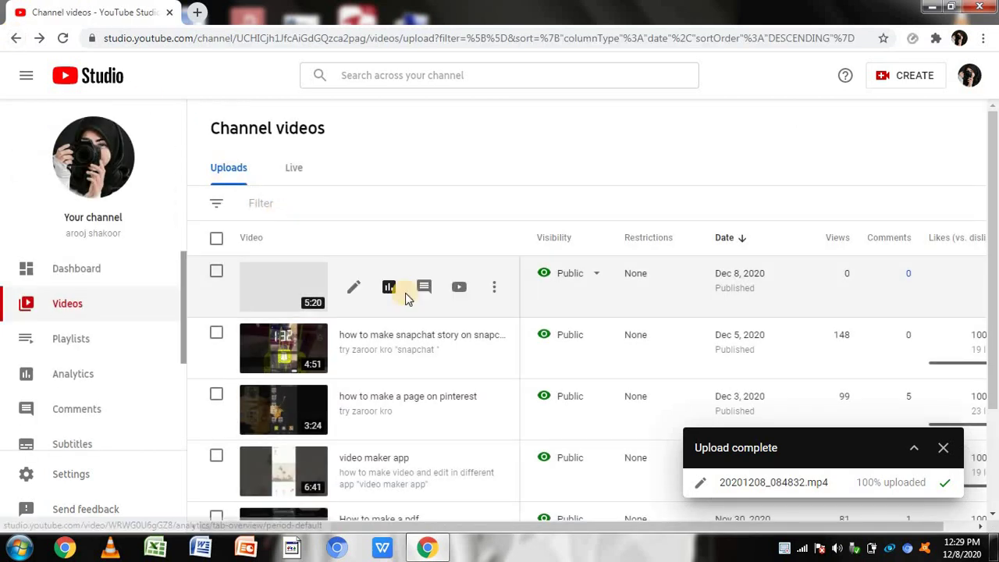